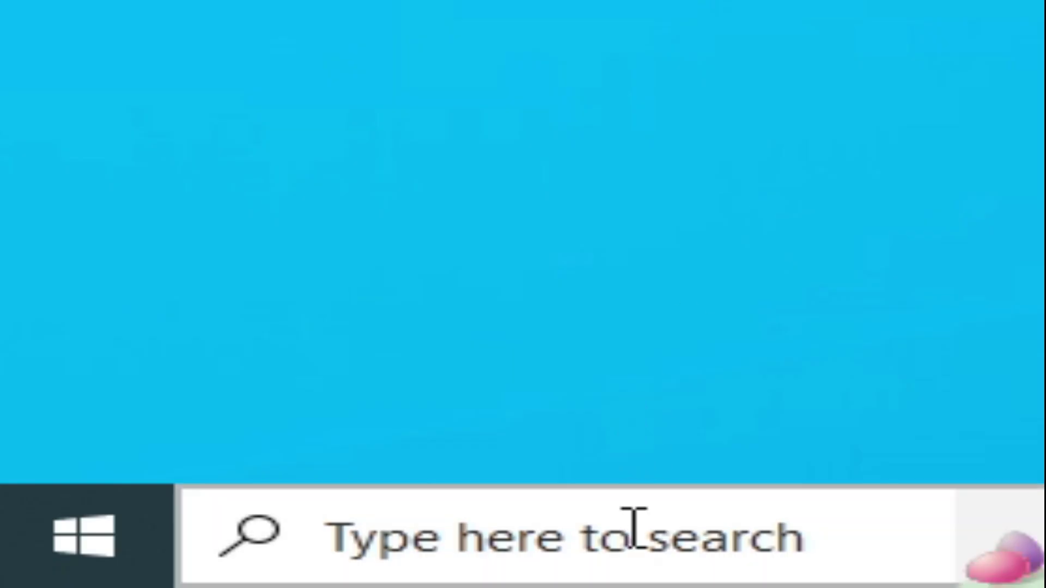
Search Windows for winver and run it to check the installed Windows version.
left_click(129, 574)
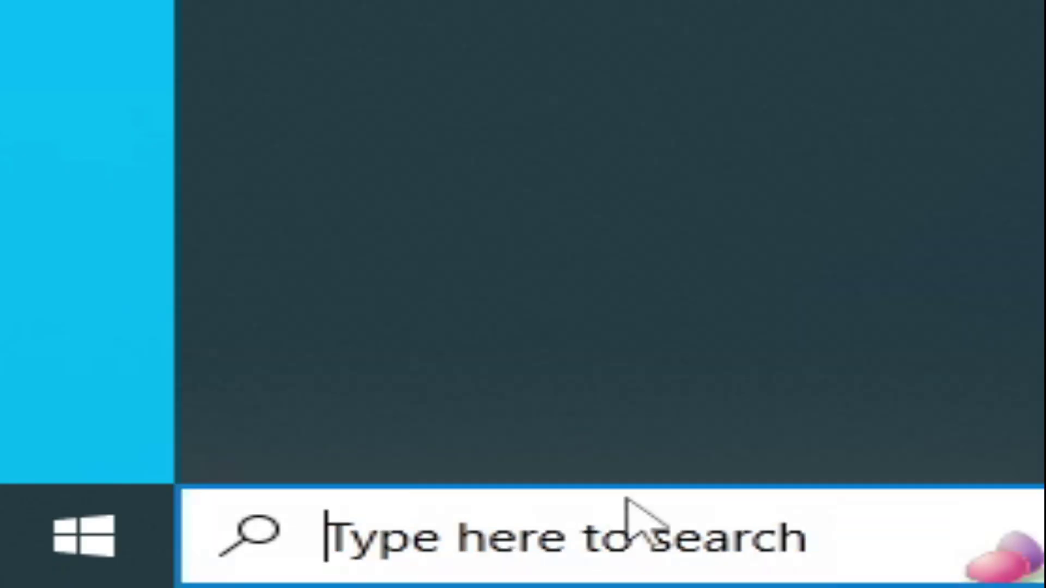
type("wi")
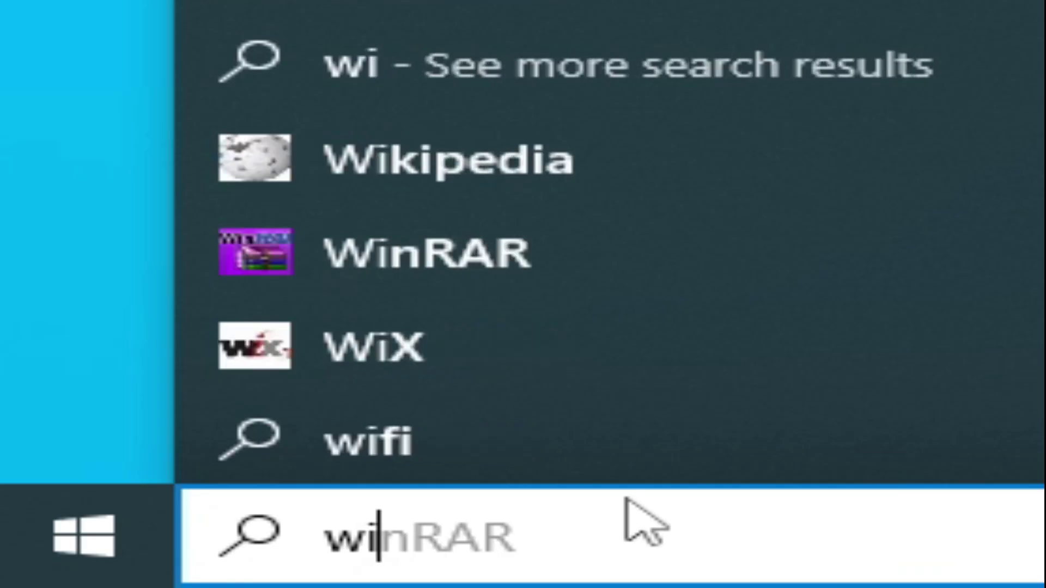
type("nver")
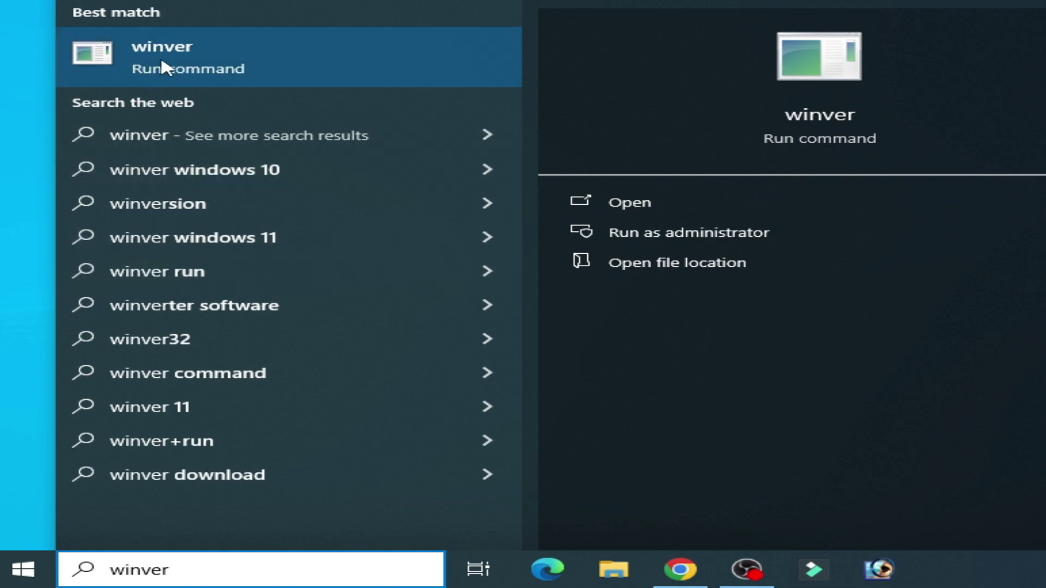
left_click(197, 71)
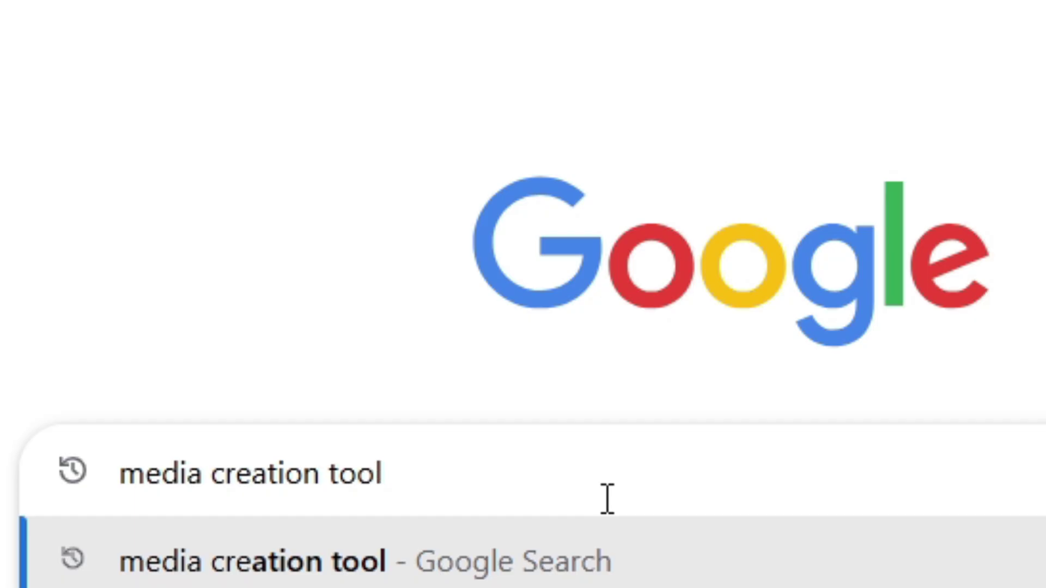
Search Google for "media creation tool windows 10" and open Microsoft's "Download Windows 10 Disc Image (ISO File)" page.
type("wi")
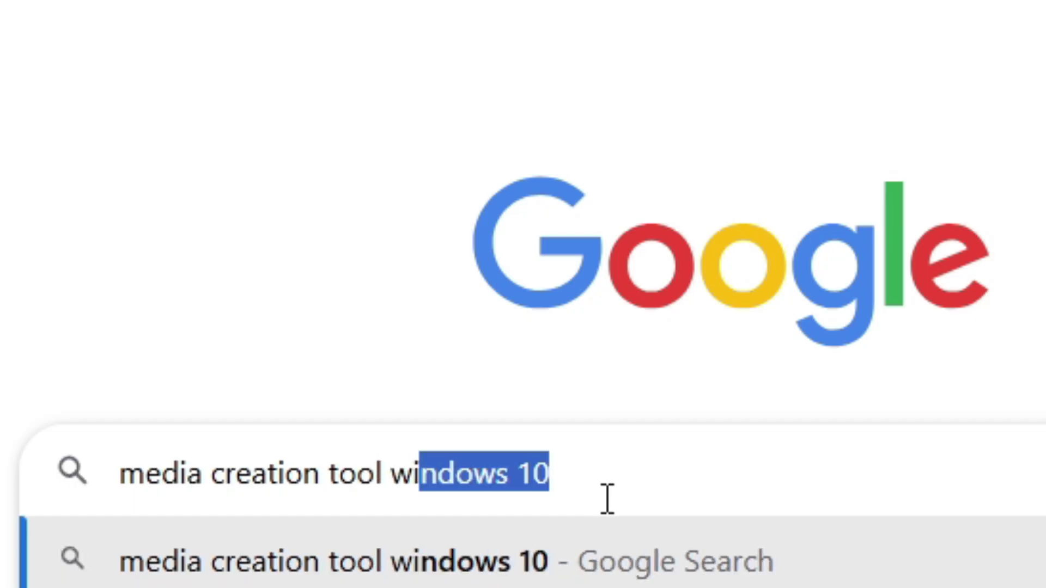
key("Right")
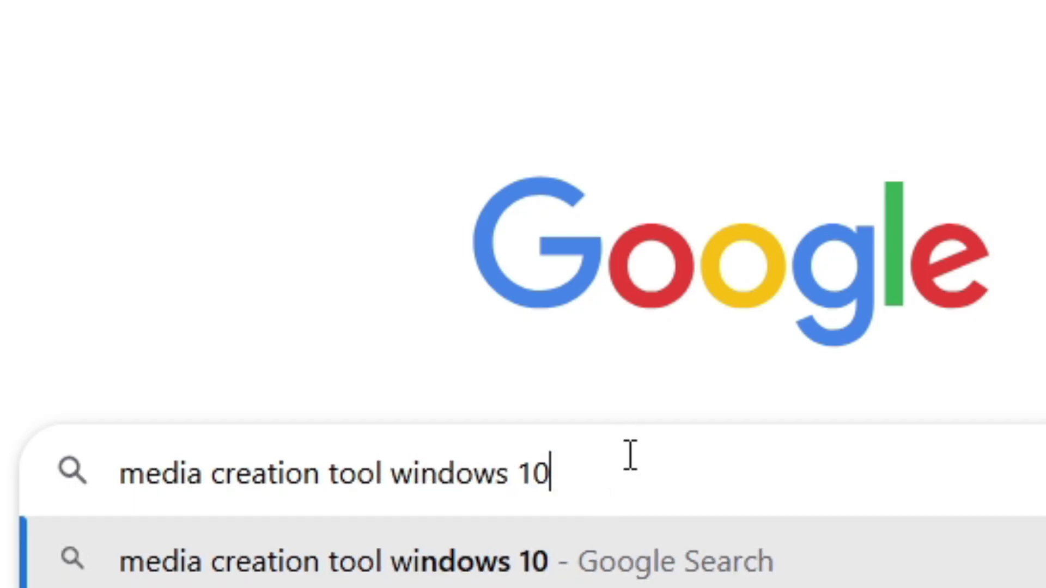
key("Return")
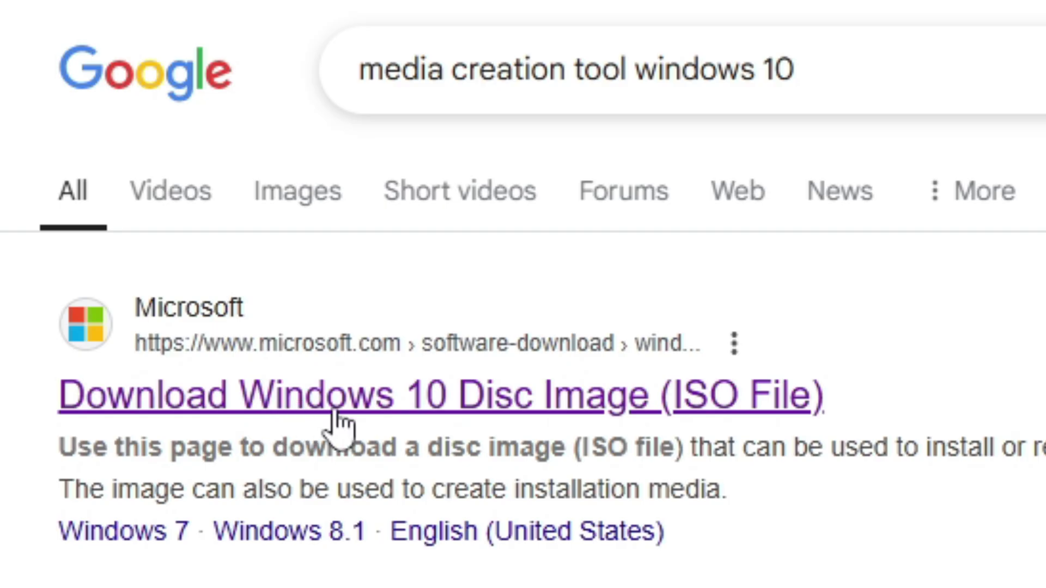
left_click(367, 419)
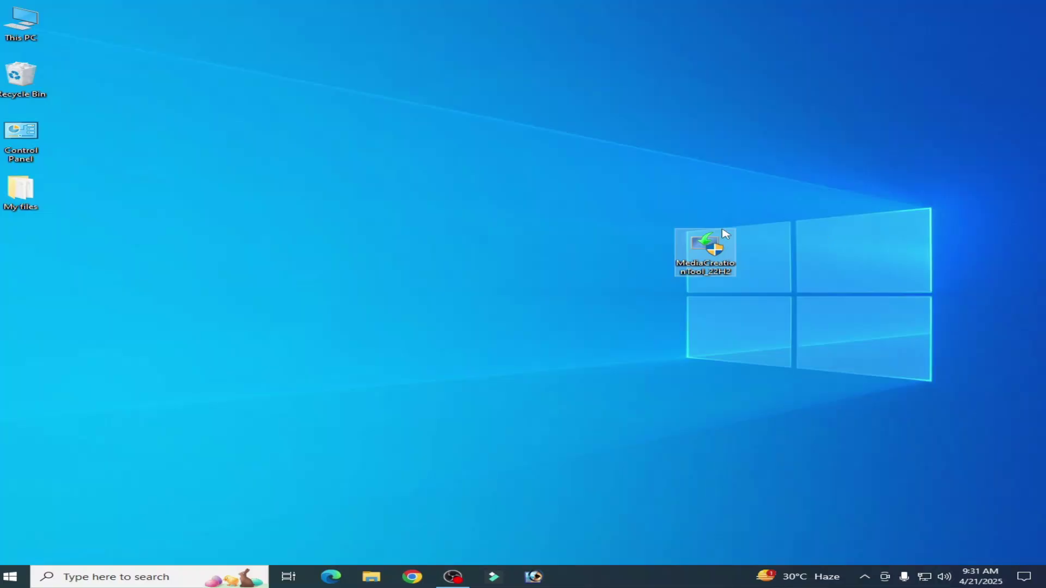
Run the MediaCreationTool_22H2 file on the desktop as administrator.
right_click(704, 268)
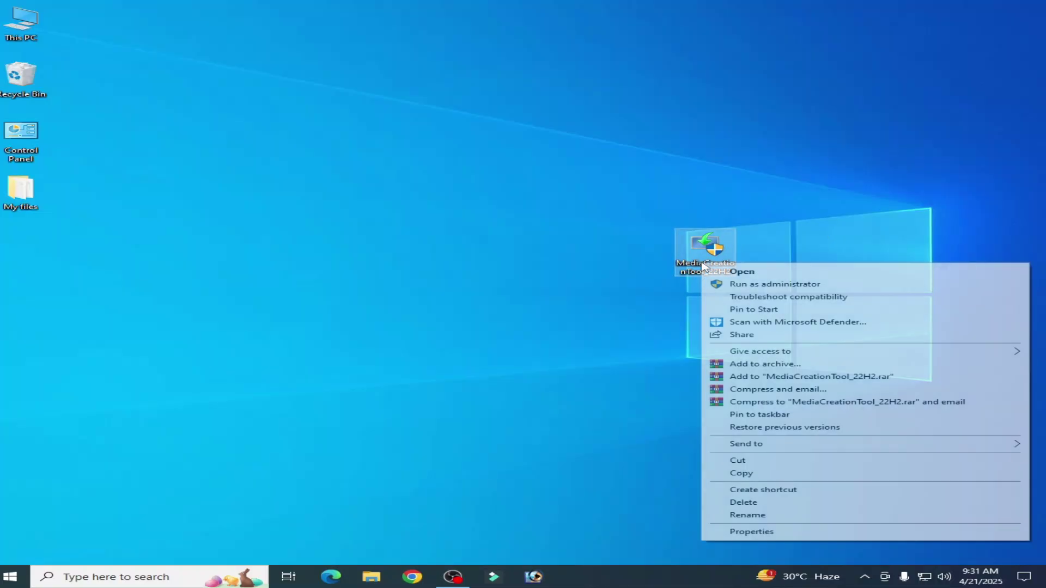
left_click(731, 285)
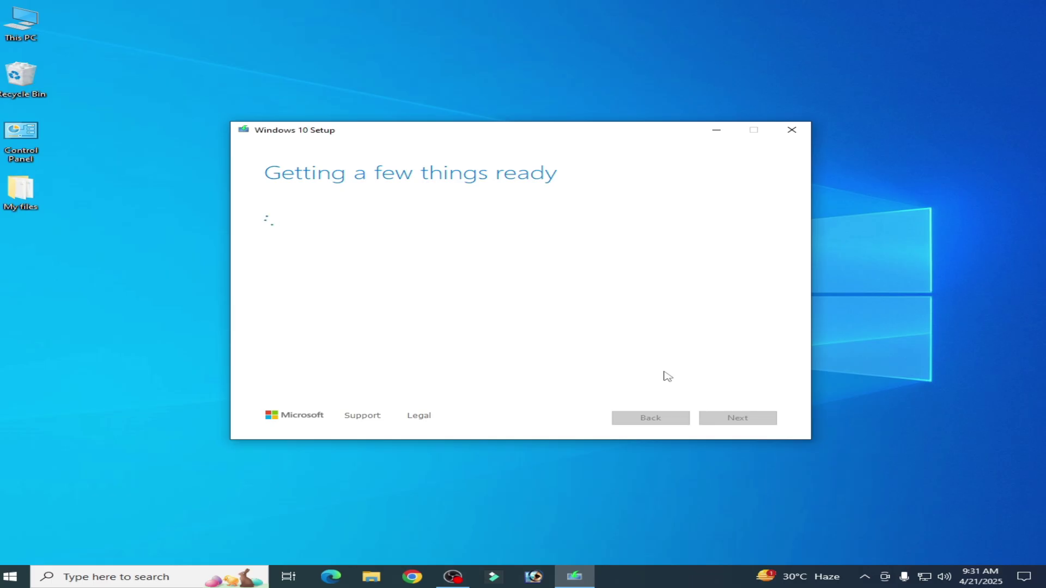
Create a new folder on the desktop named "new iso".
right_click(84, 327)
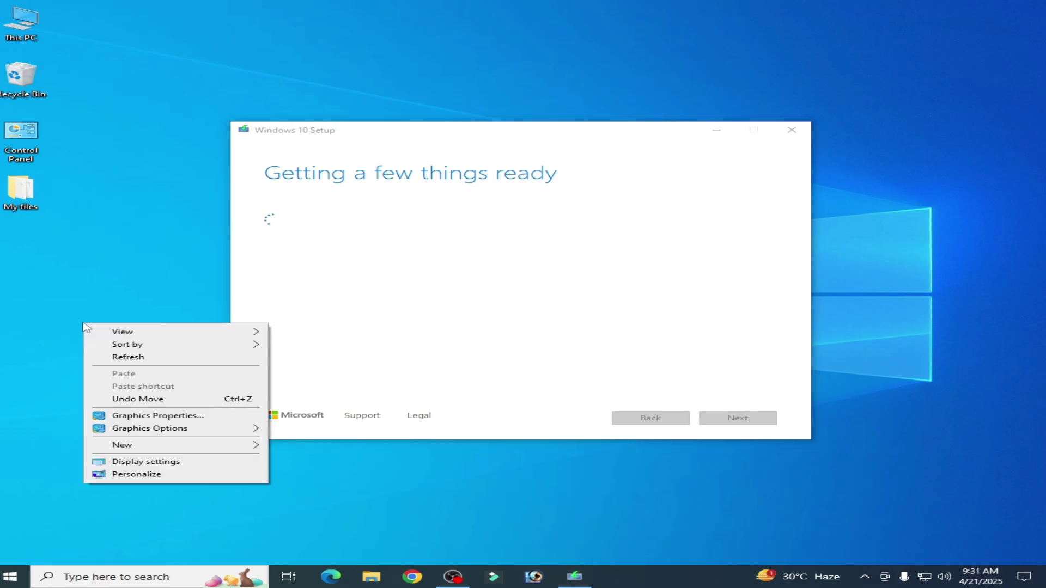
mouse_move(159, 447)
left_click(286, 445)
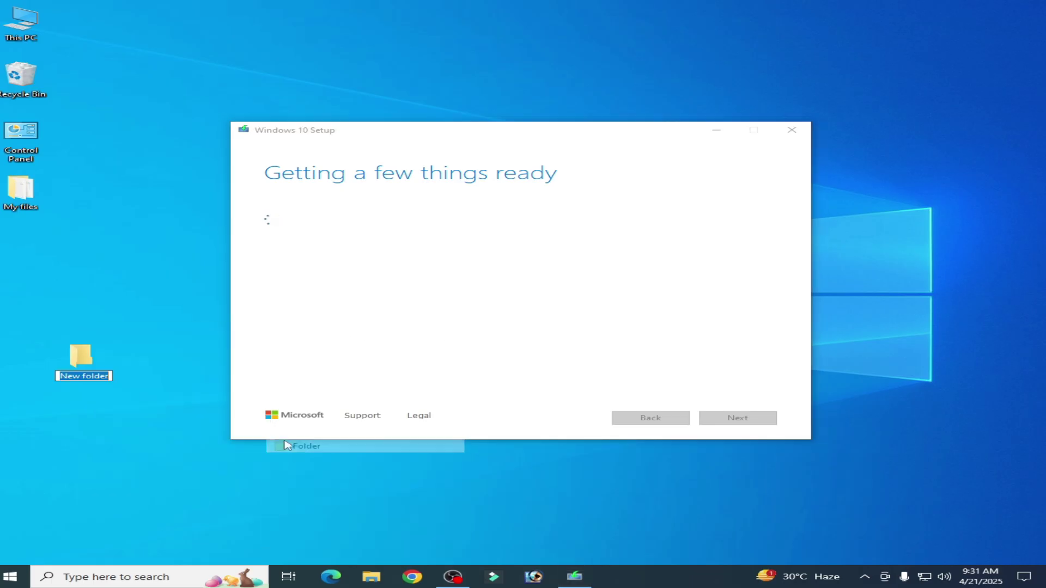
type("ne")
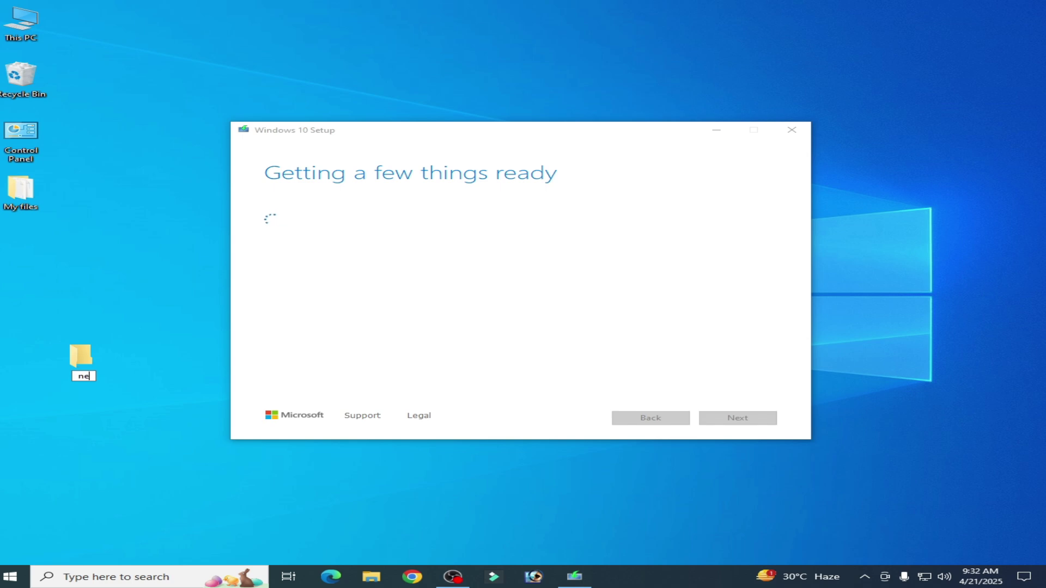
type("w iso")
key("Return")
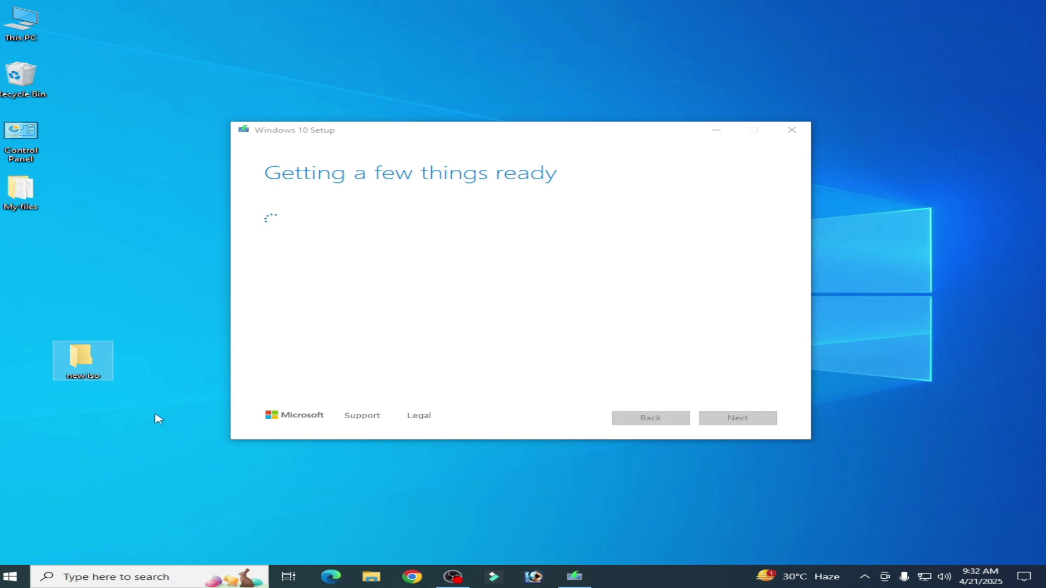
Proceed to creating installation media for another PC, keeping the recommended language, edition and architecture options.
left_click(738, 418)
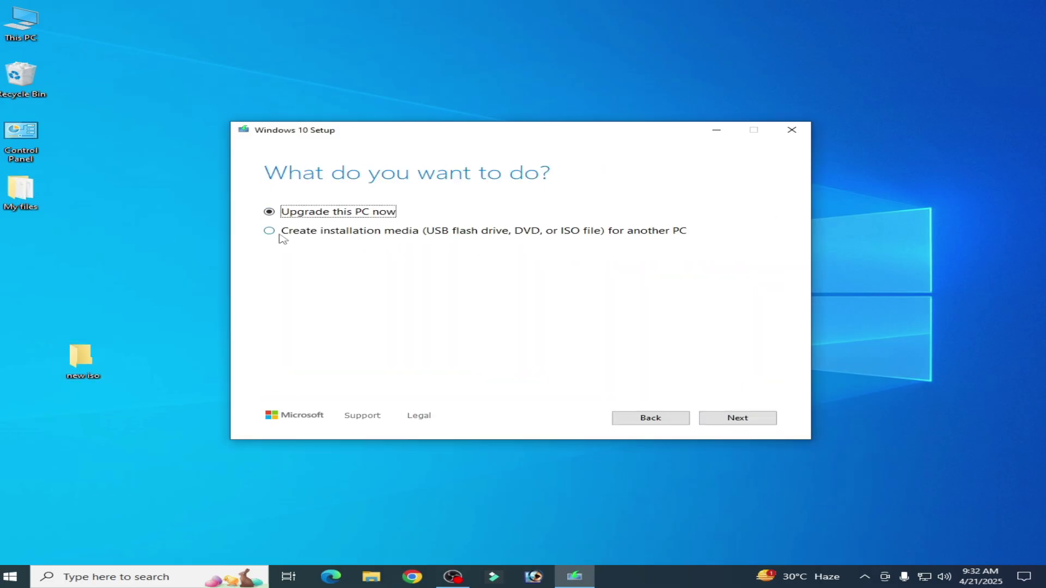
left_click(276, 235)
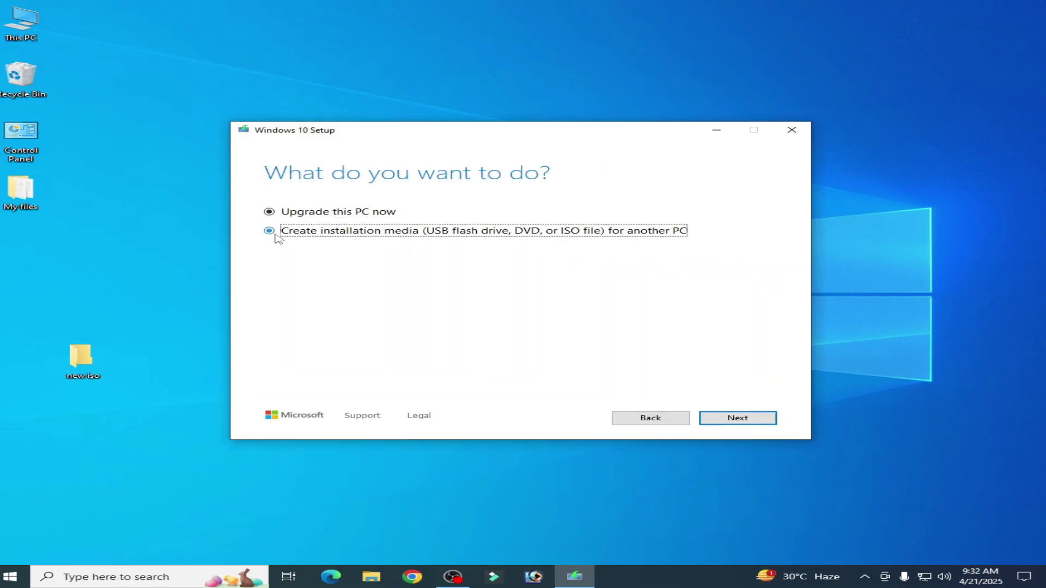
left_click(748, 424)
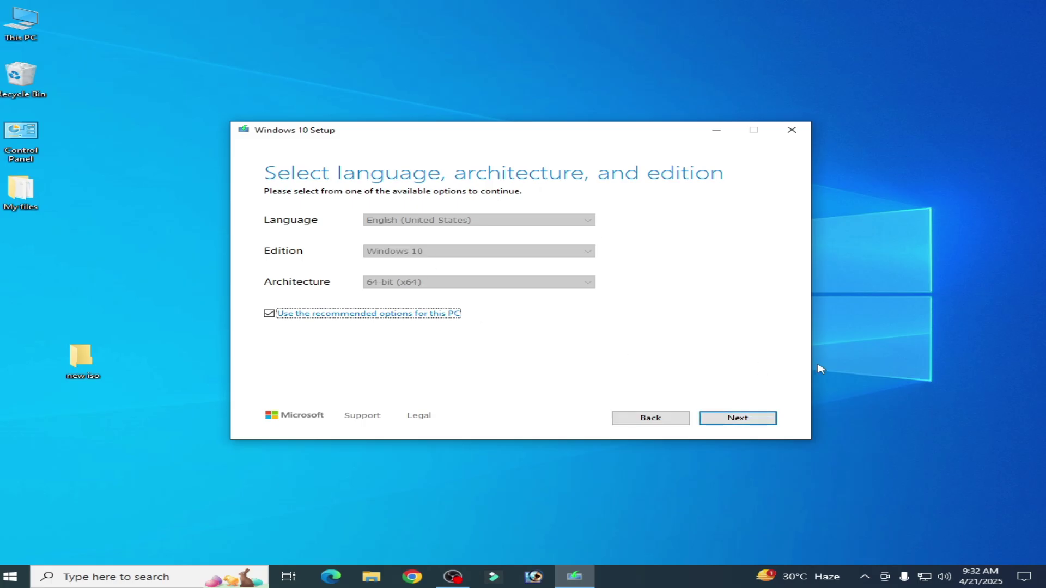
left_click(756, 419)
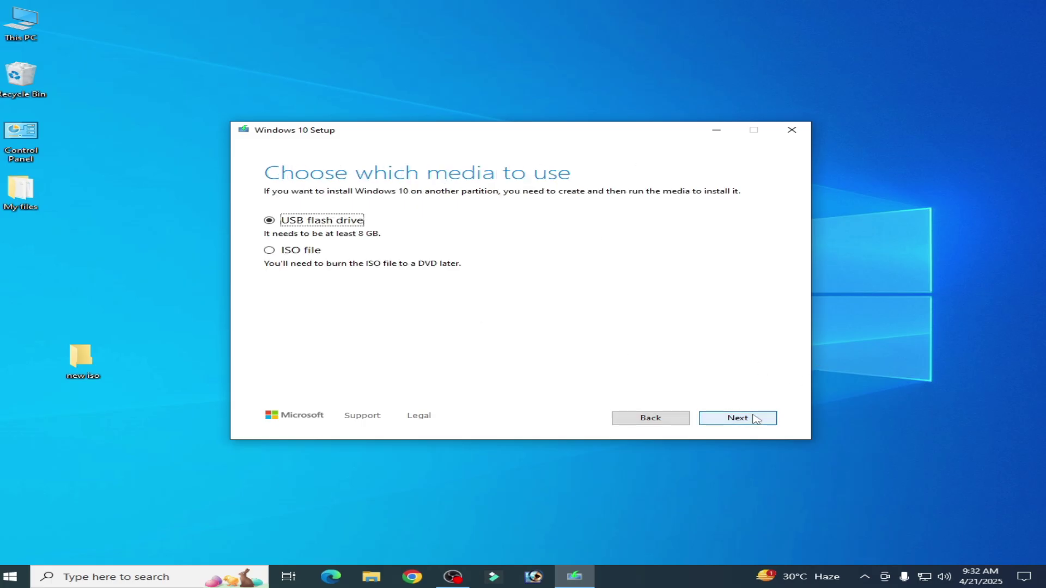
Choose ISO file as the media and save it as "Windows" in the desktop's "new iso" folder.
left_click(268, 251)
left_click(724, 417)
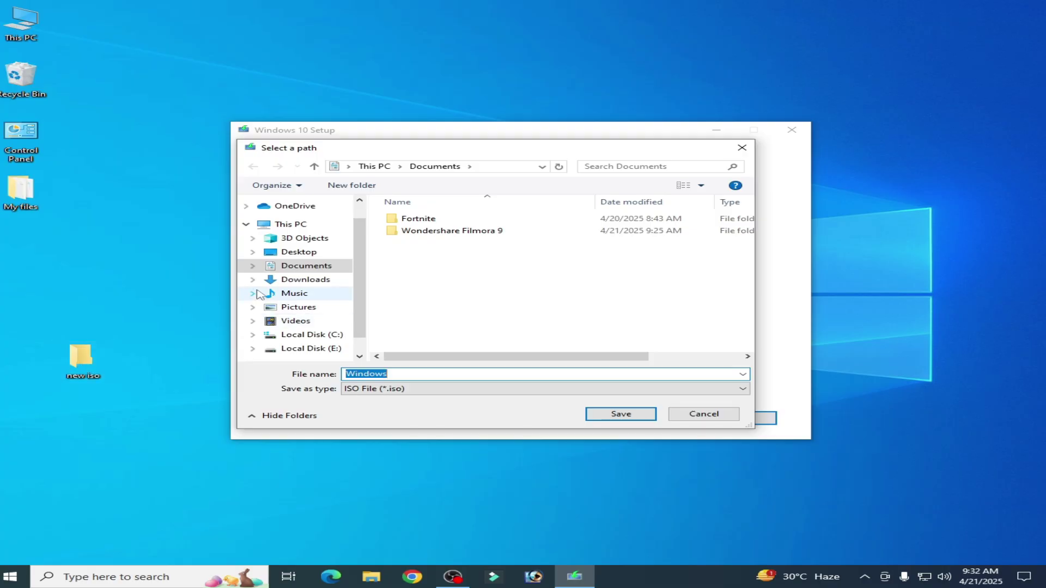
left_click(299, 252)
left_click(510, 239)
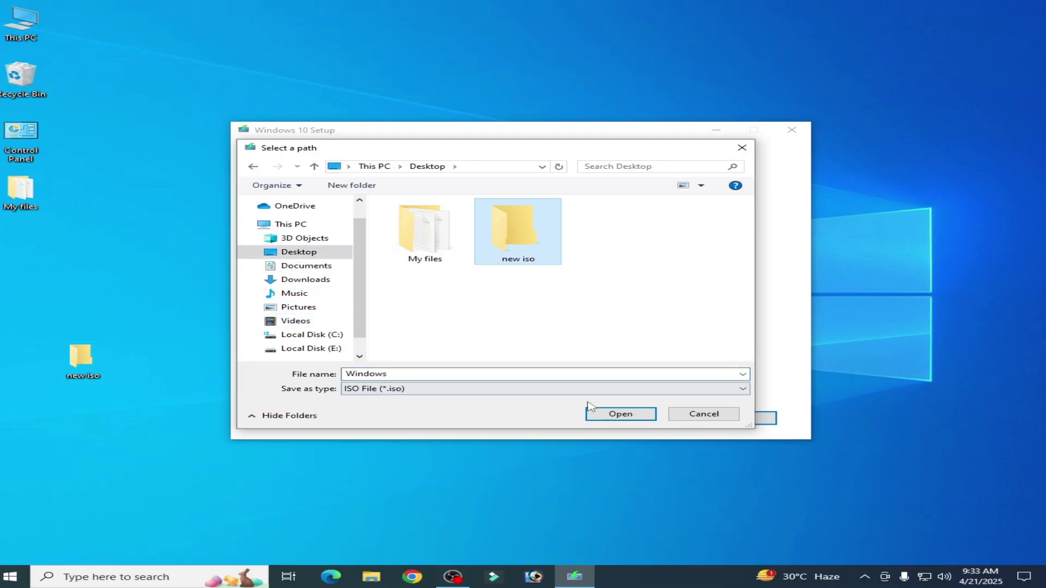
left_click(614, 416)
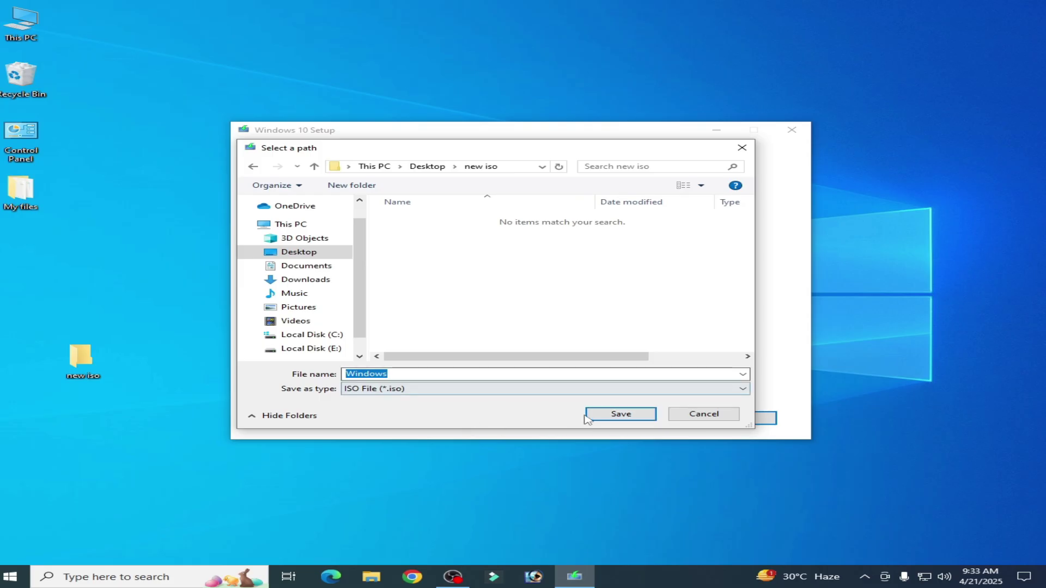
left_click(609, 417)
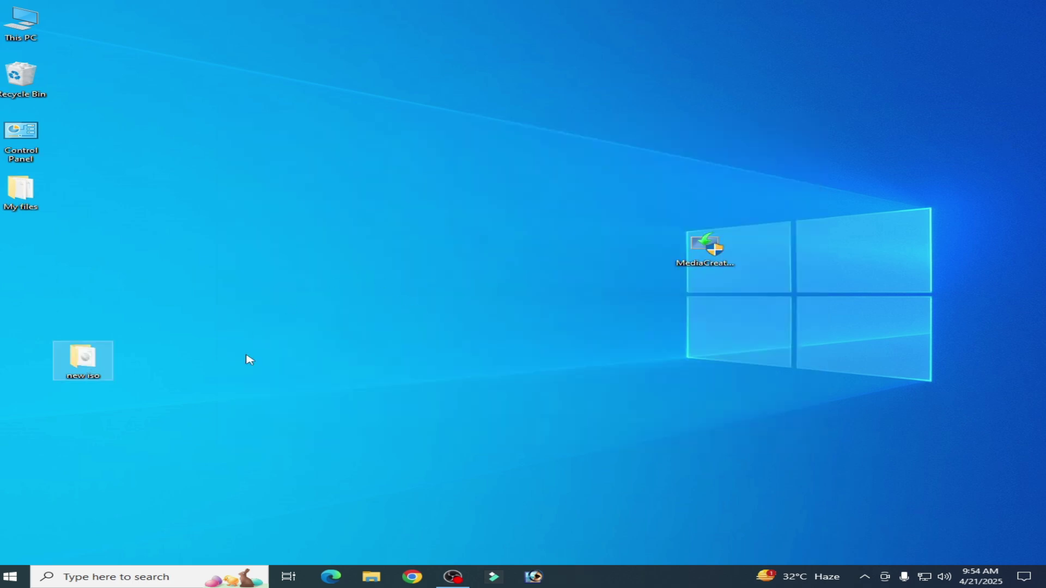
Open the "new iso" folder on the desktop and mount the Windows disc image.
double_click(90, 365)
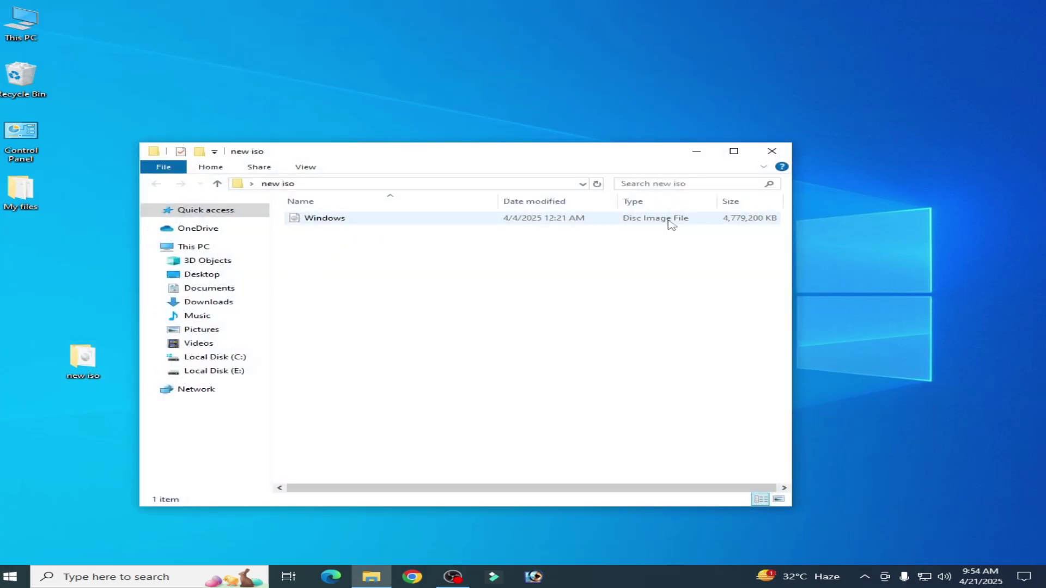
right_click(339, 223)
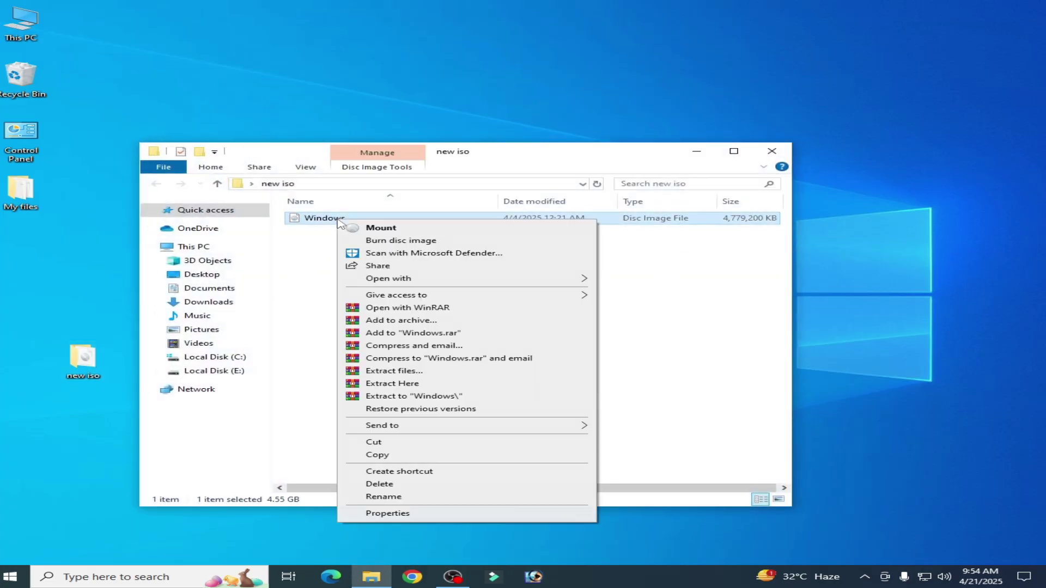
left_click(373, 229)
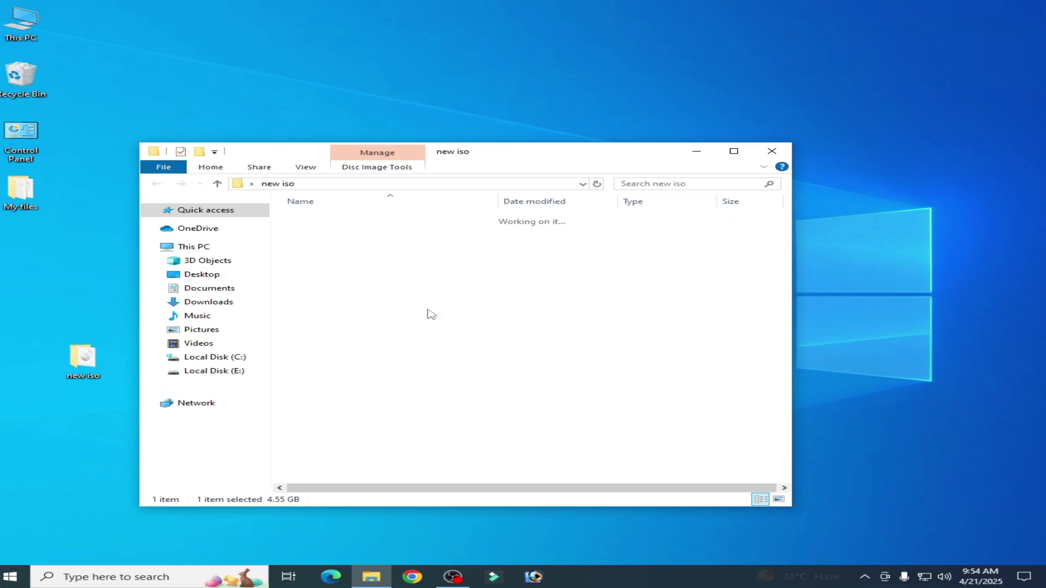
Run the setup application from the mounted ESD-ISO drive as administrator.
left_click(316, 302)
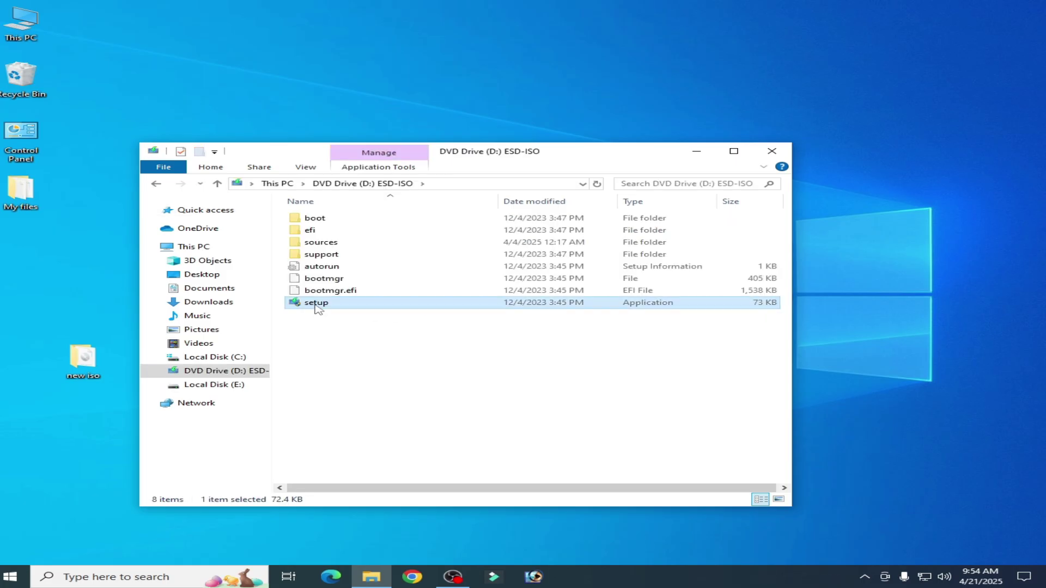
right_click(318, 308)
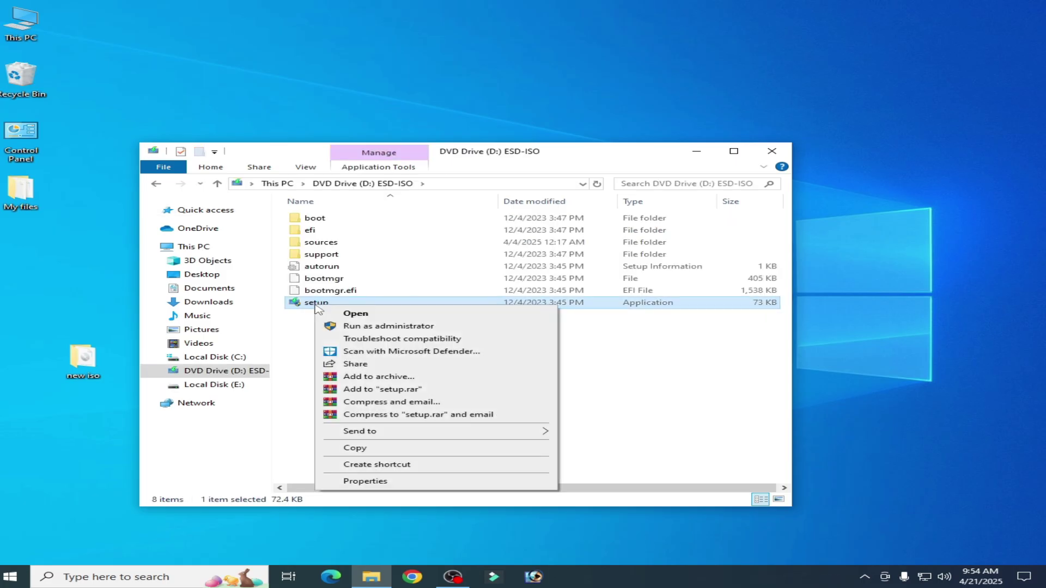
left_click(348, 327)
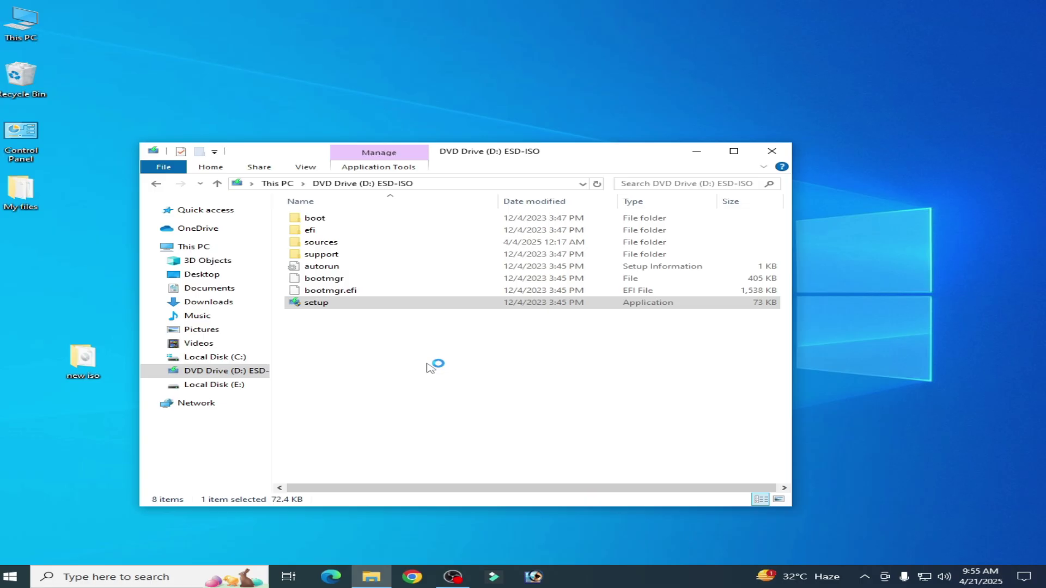
Opt out of helping improve the installation, accept the license terms, and install Windows 10 Pro N keeping personal files and apps.
left_click(275, 388)
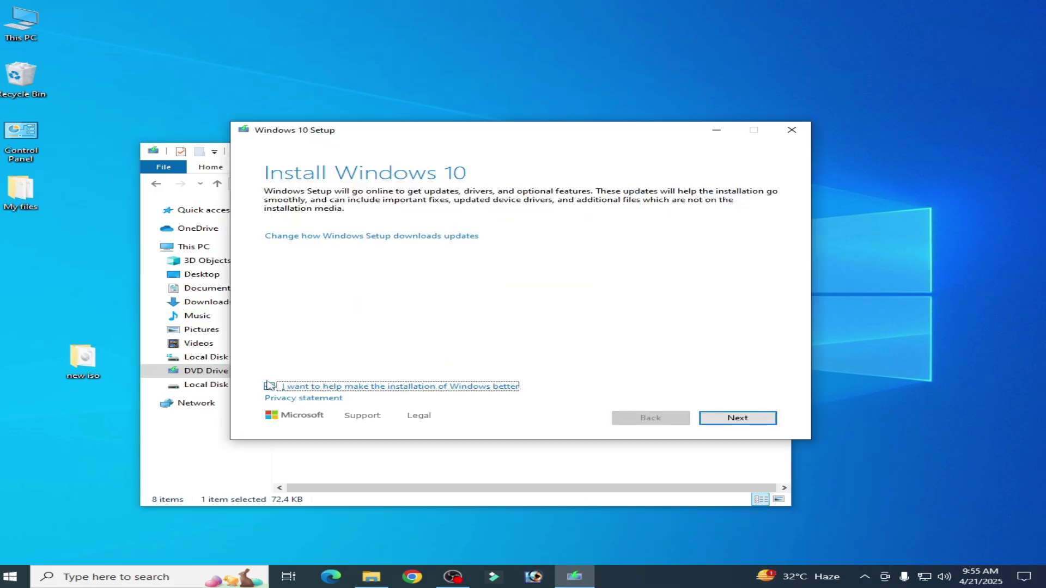
left_click(727, 419)
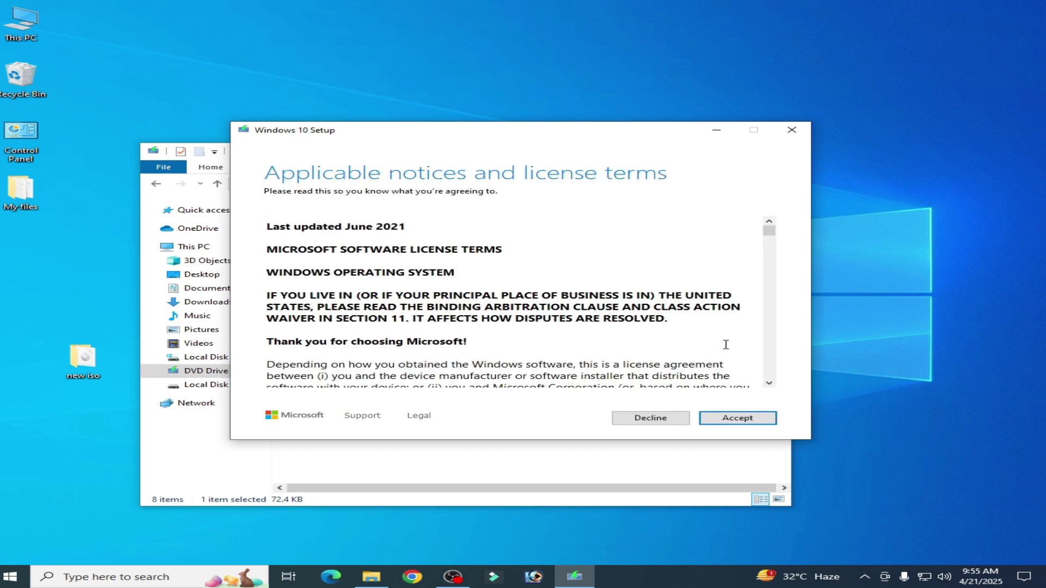
left_click(738, 419)
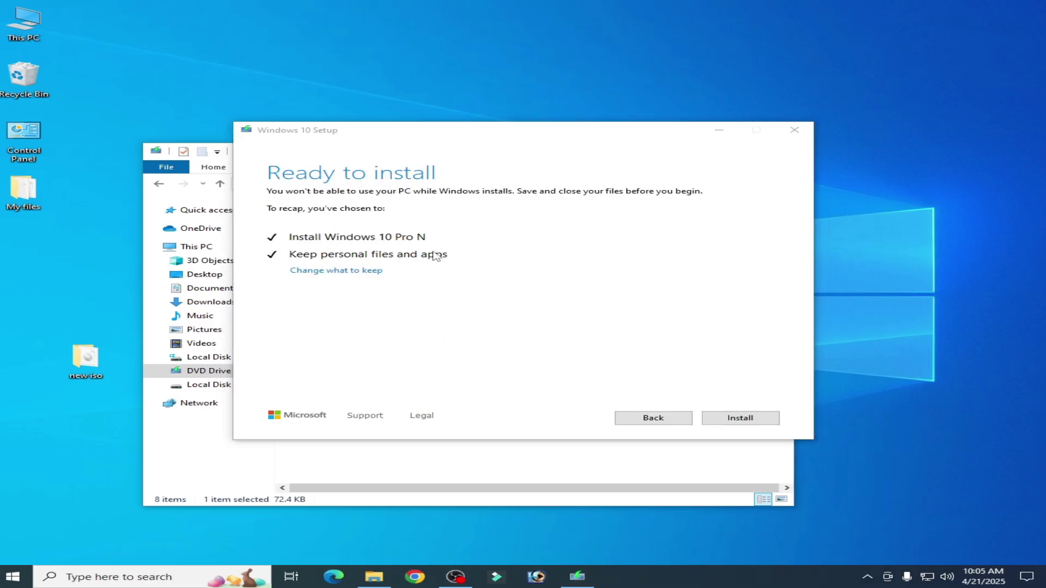
left_click(740, 418)
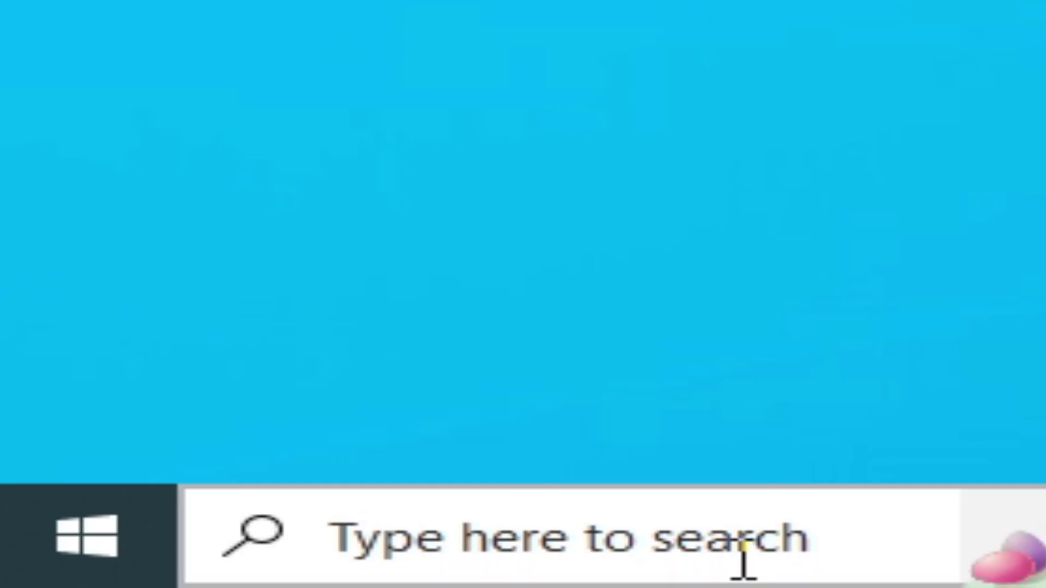
Search Windows for "setti" and open the Settings app.
left_click(157, 582)
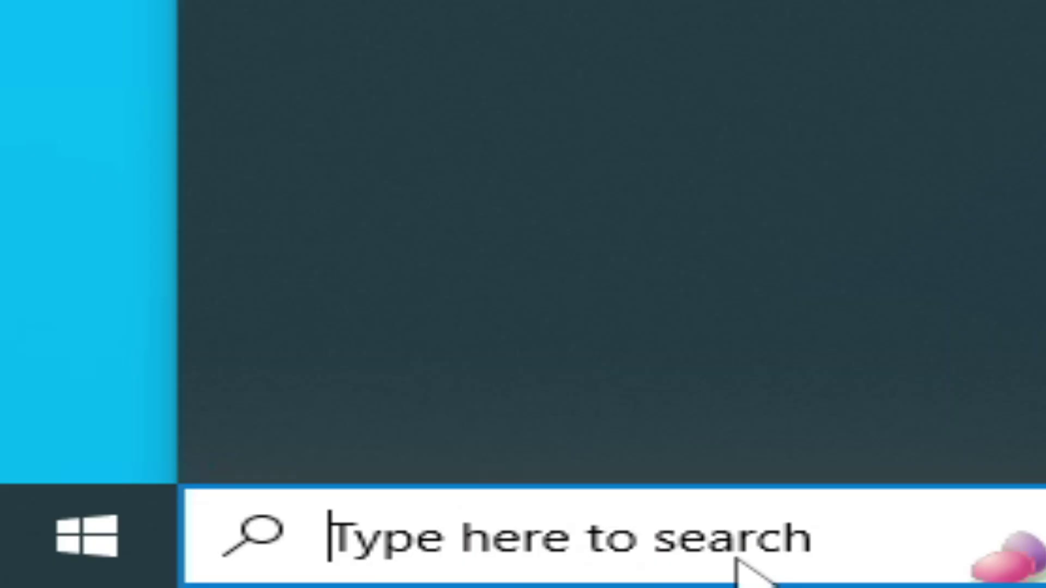
type("se")
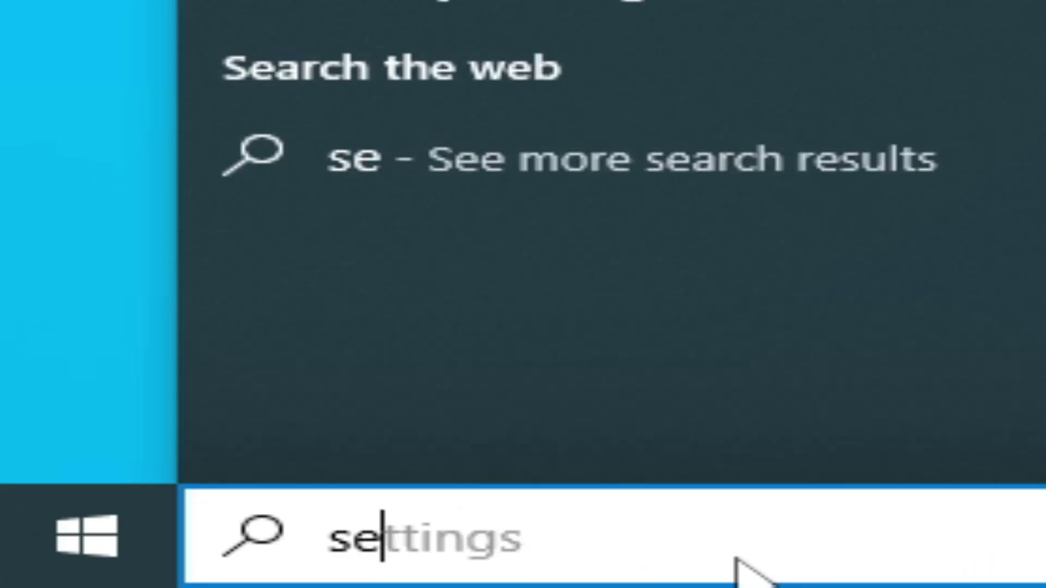
type("tti")
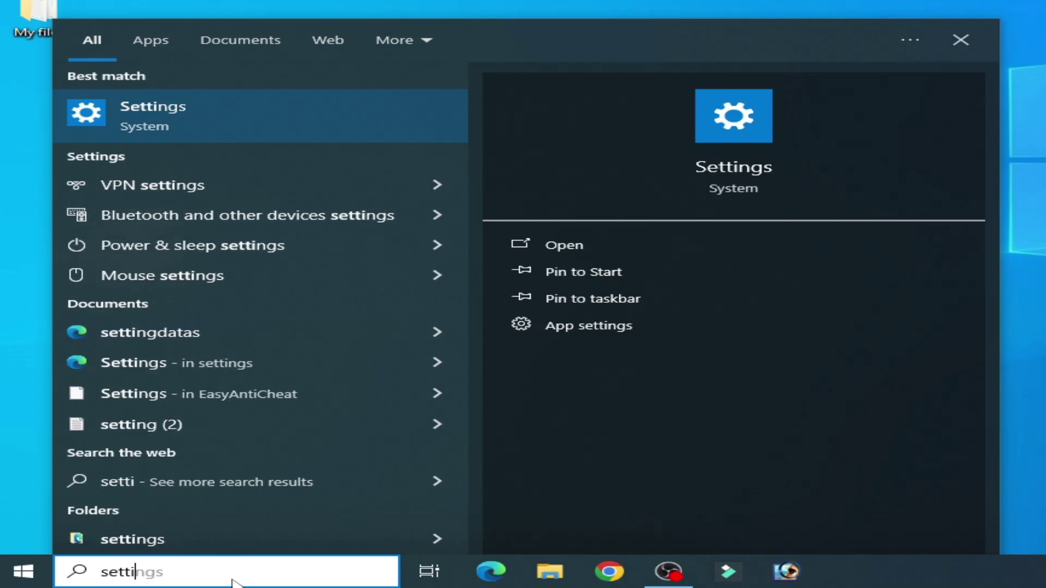
left_click(203, 120)
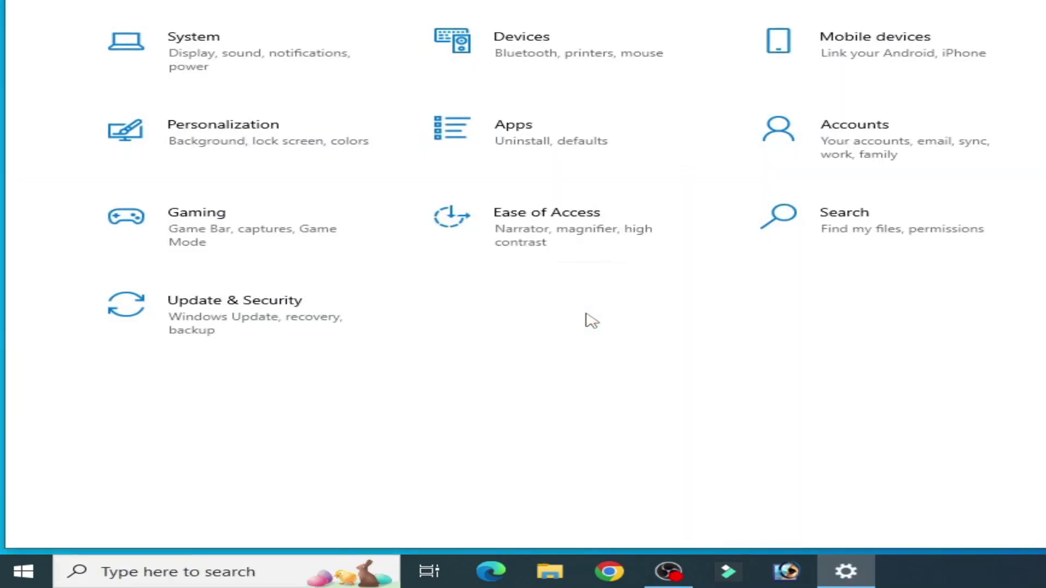
Go to Windows Update under Update & Security and install the available updates.
left_click(228, 328)
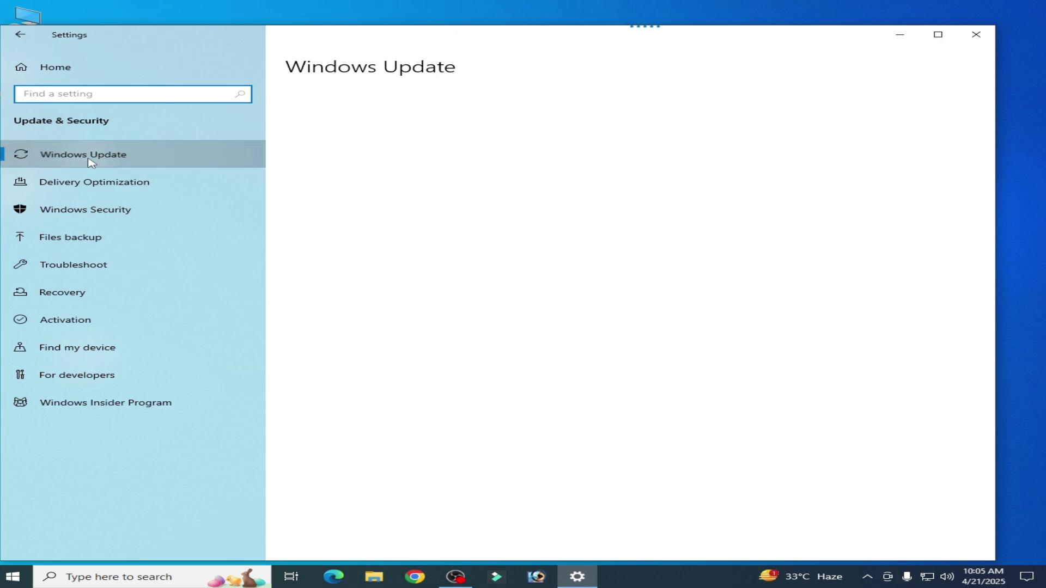
left_click(89, 159)
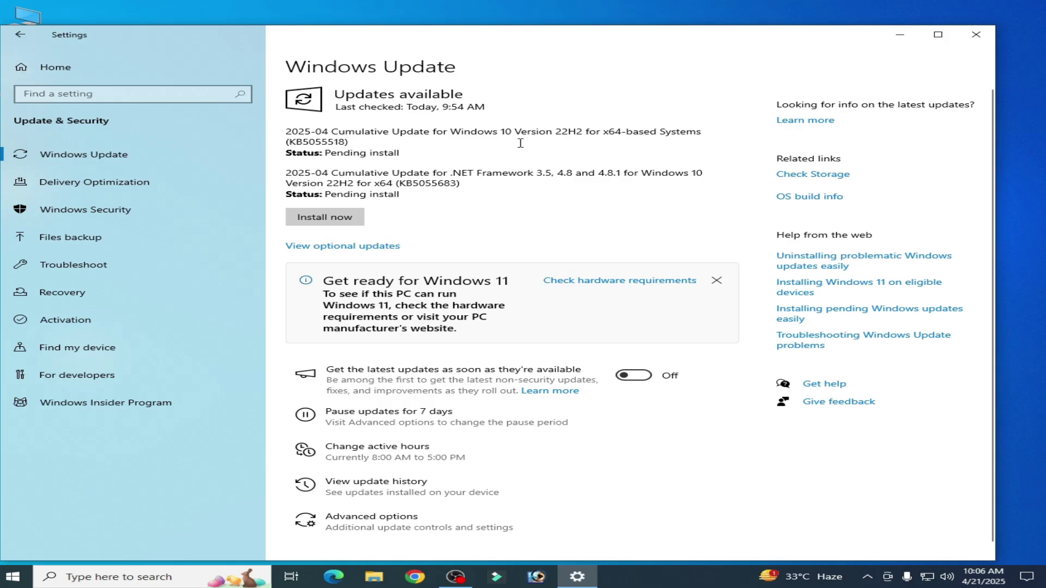
left_click(349, 221)
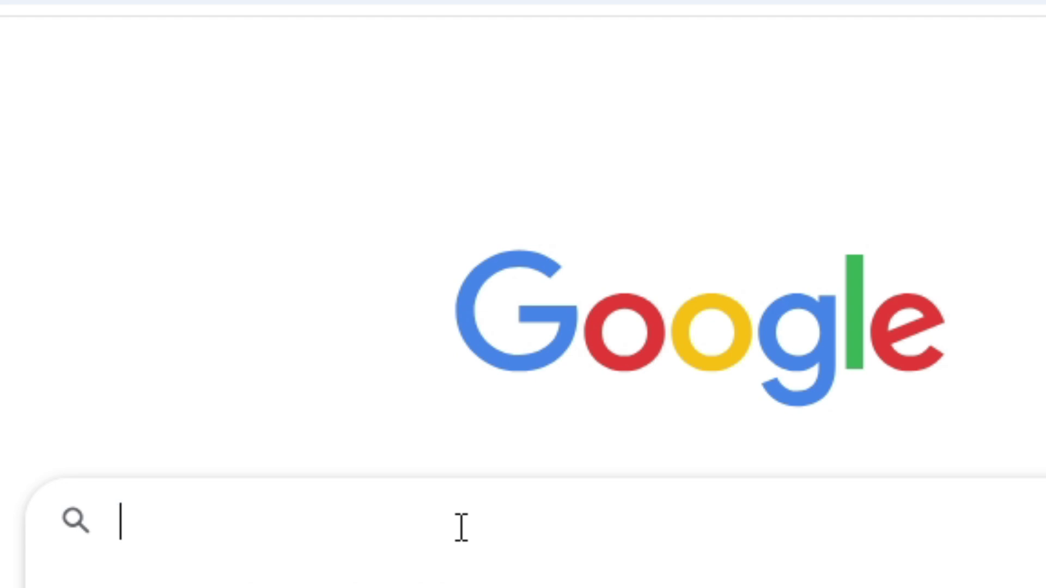
Search Google for "dxvk".
type("dxv")
type("k")
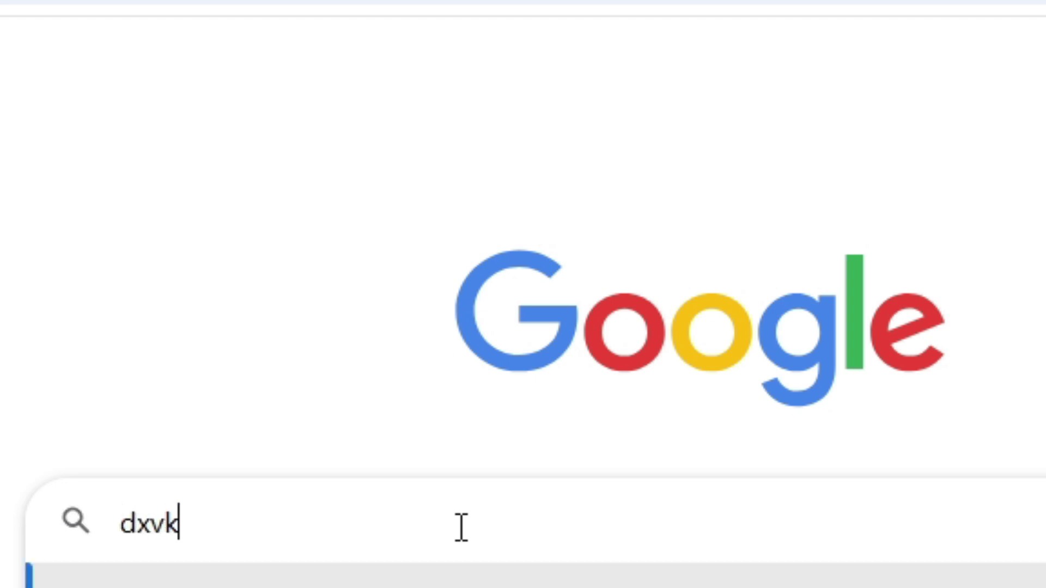
key("Return")
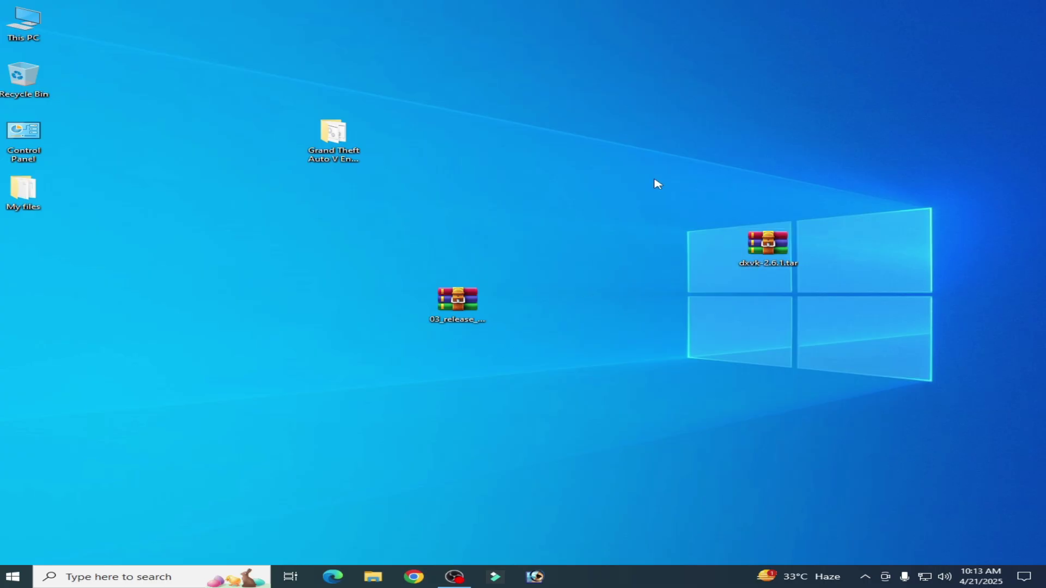
Extract the dxvk-2.6.1.tar archive into its own desktop folder and place that folder near the archive.
right_click(773, 242)
left_click(800, 302)
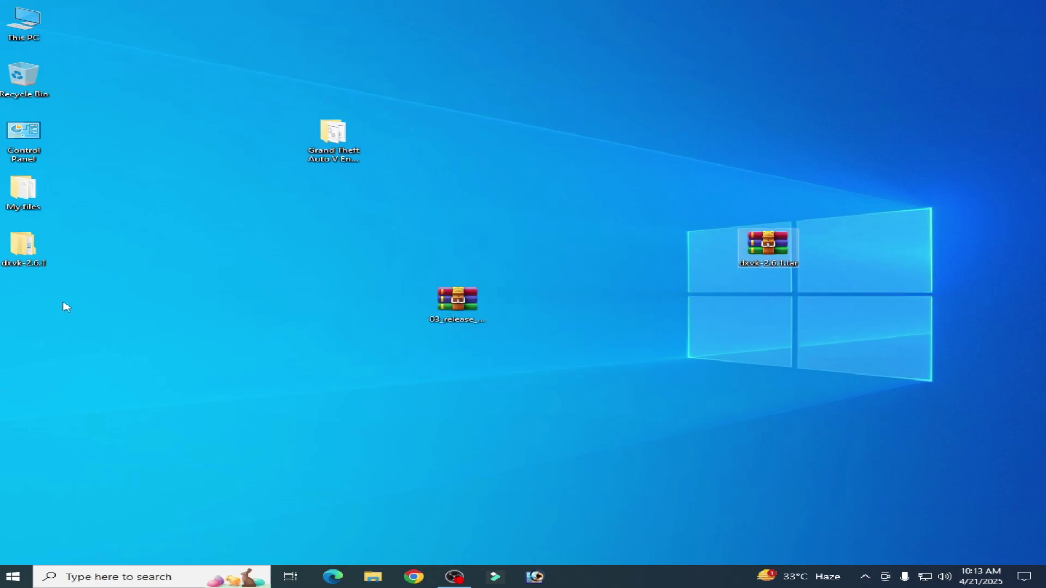
left_click_drag(38, 250, 722, 140)
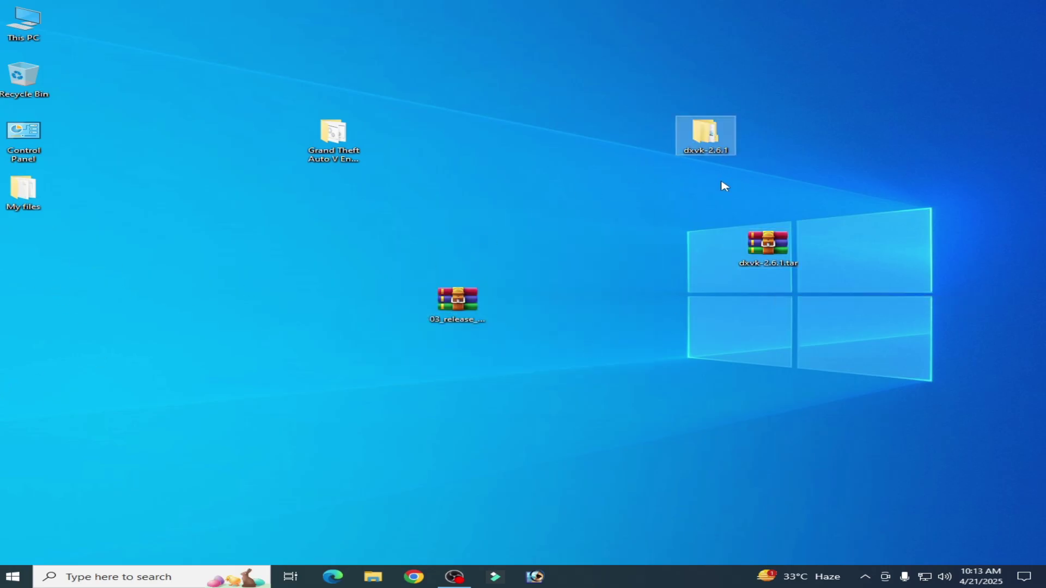
Open the x64 subfolder inside the extracted dxvk-2.6.1 folder, keeping the Grand Theft Auto V Enhanced desktop folder accessible.
double_click(706, 133)
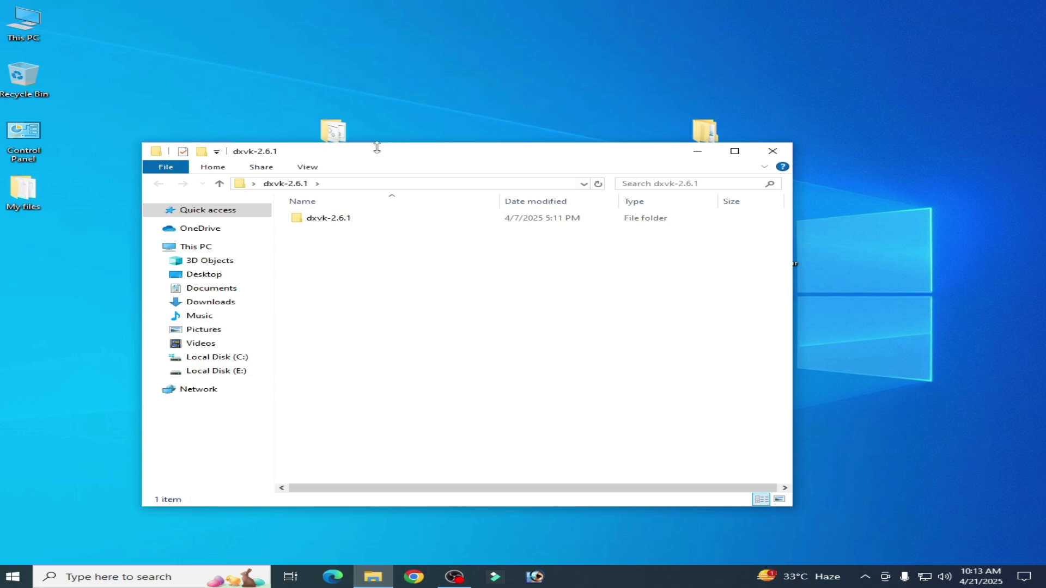
left_click_drag(377, 152, 687, 155)
double_click(645, 223)
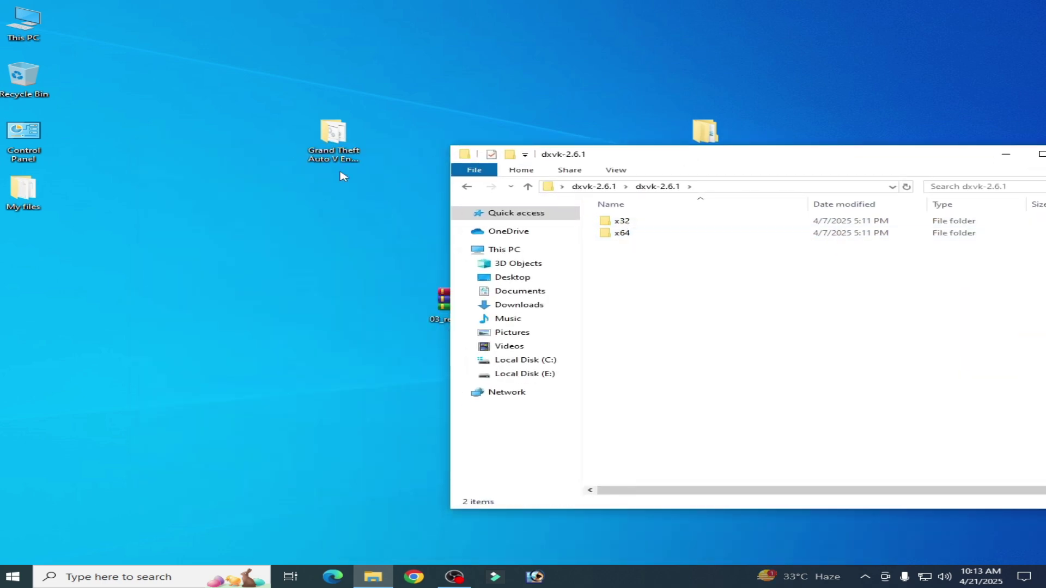
double_click(621, 233)
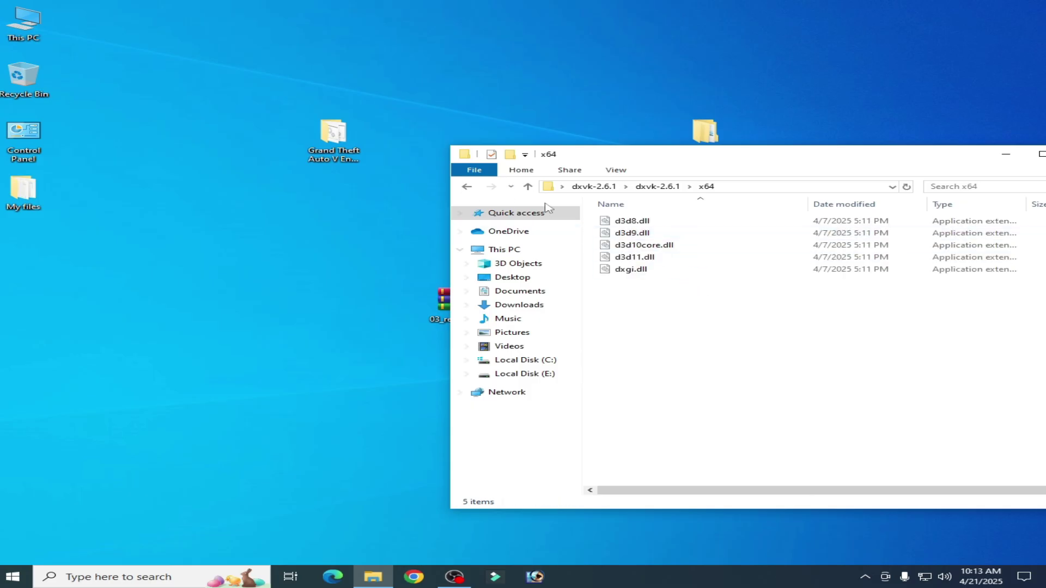
Move dxgi.dll from x64 into the Grand Theft Auto V Enhanced folder, replacing the existing file, and close both folder windows.
double_click(334, 136)
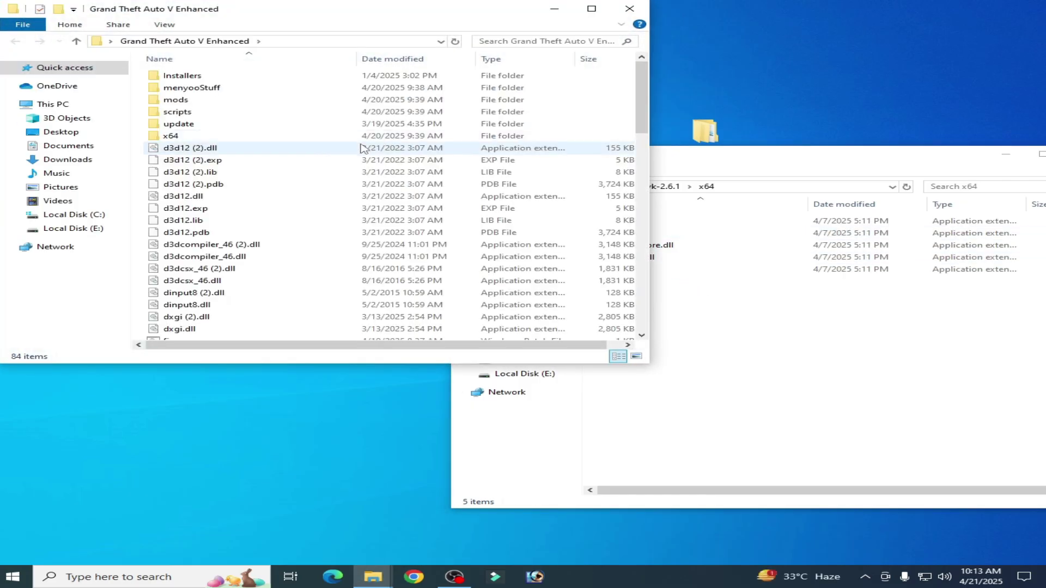
left_click_drag(642, 90, 642, 245)
left_click(844, 305)
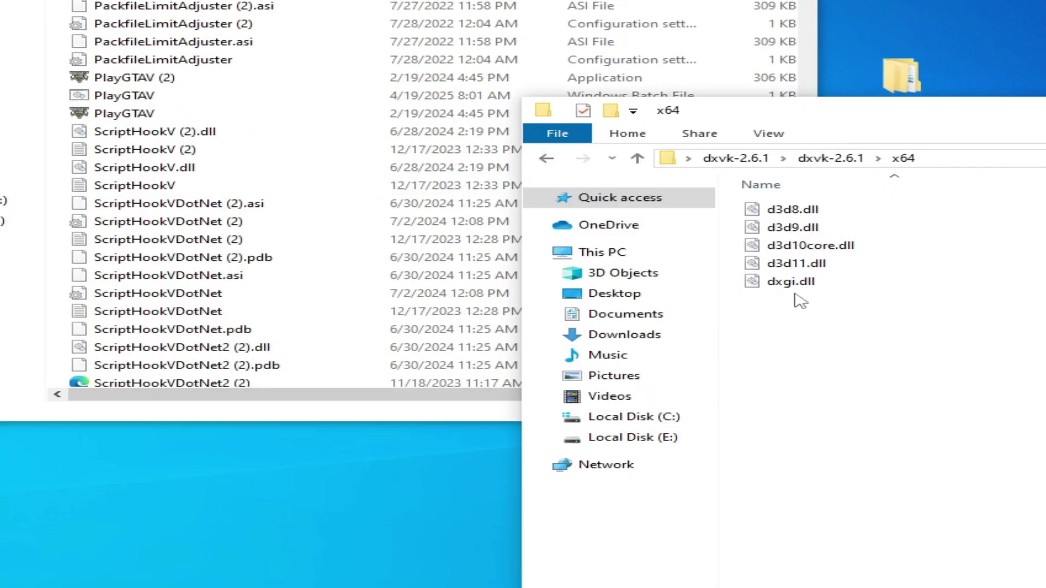
left_click_drag(788, 287, 305, 256)
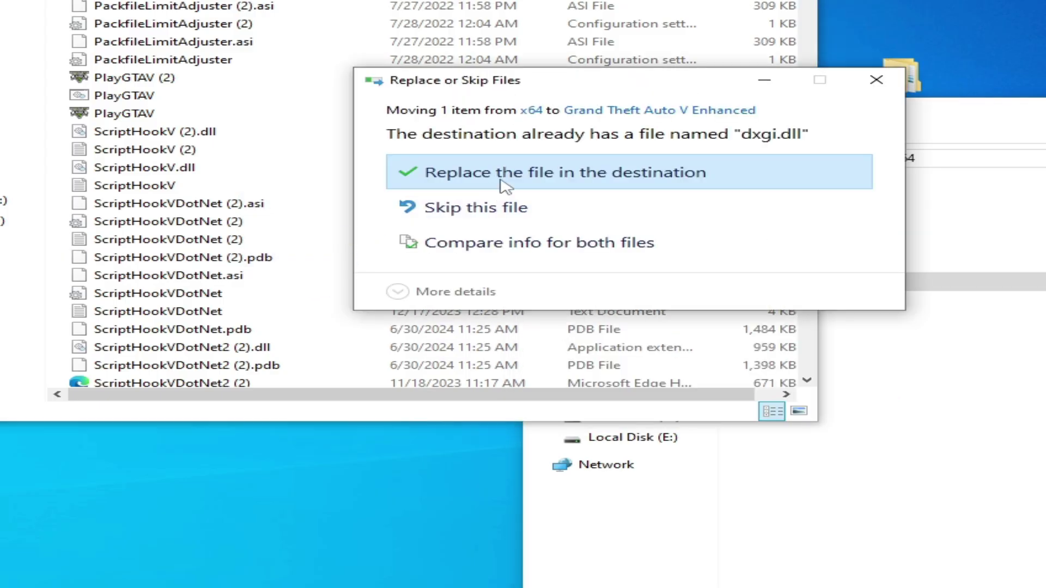
left_click(508, 174)
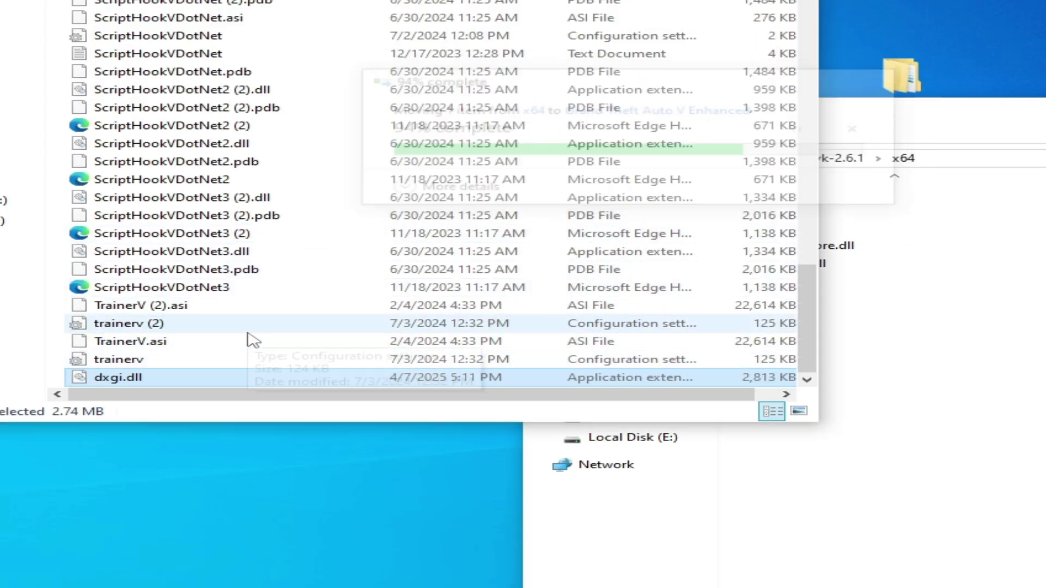
left_click_drag(989, 118, 720, 241)
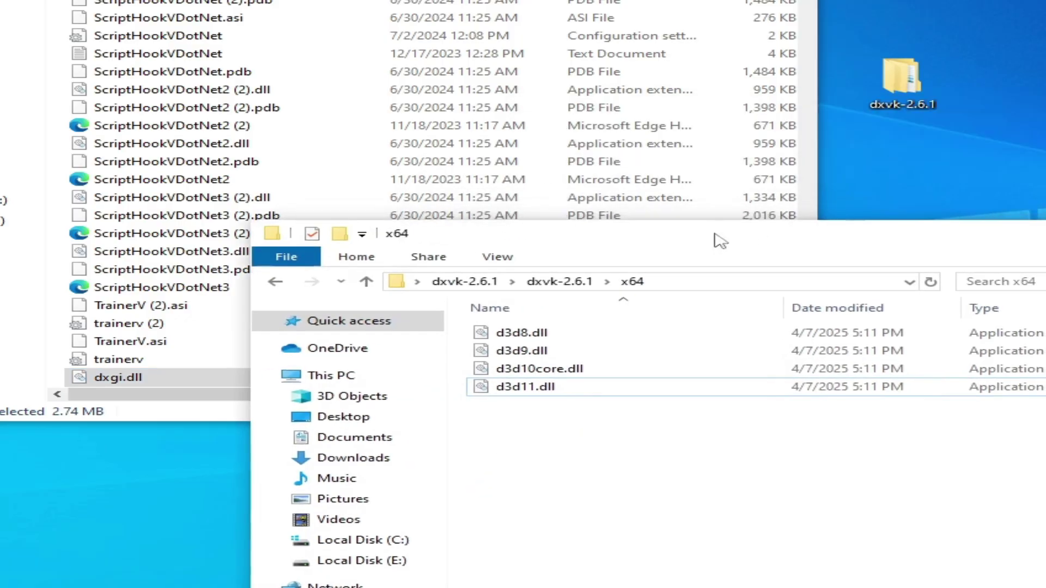
key("alt+F4")
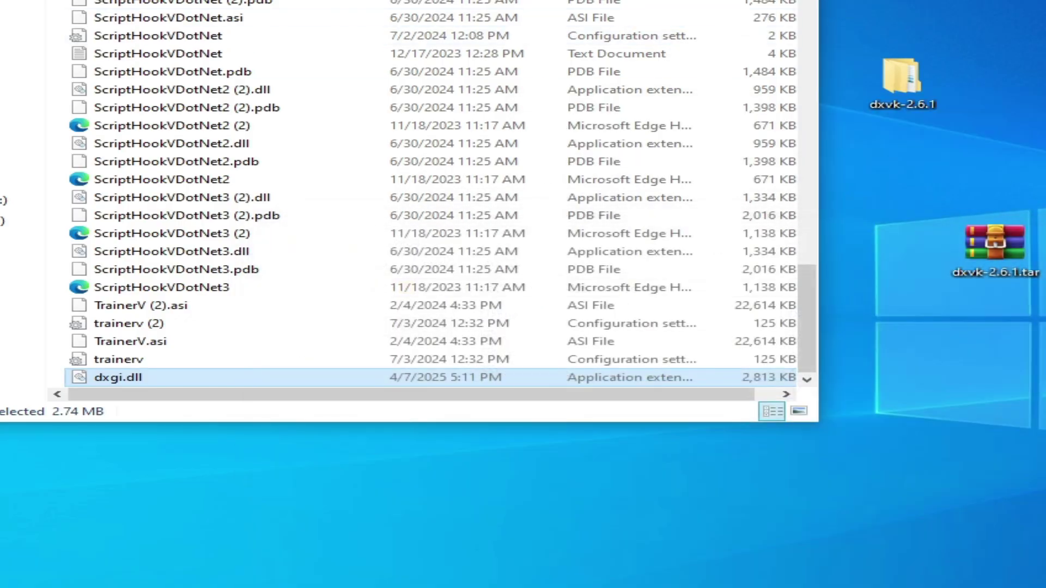
key("alt+F4")
Extract the 03_release_binaries_release archive into its own desktop folder and place that folder beside the archive.
right_click(526, 327)
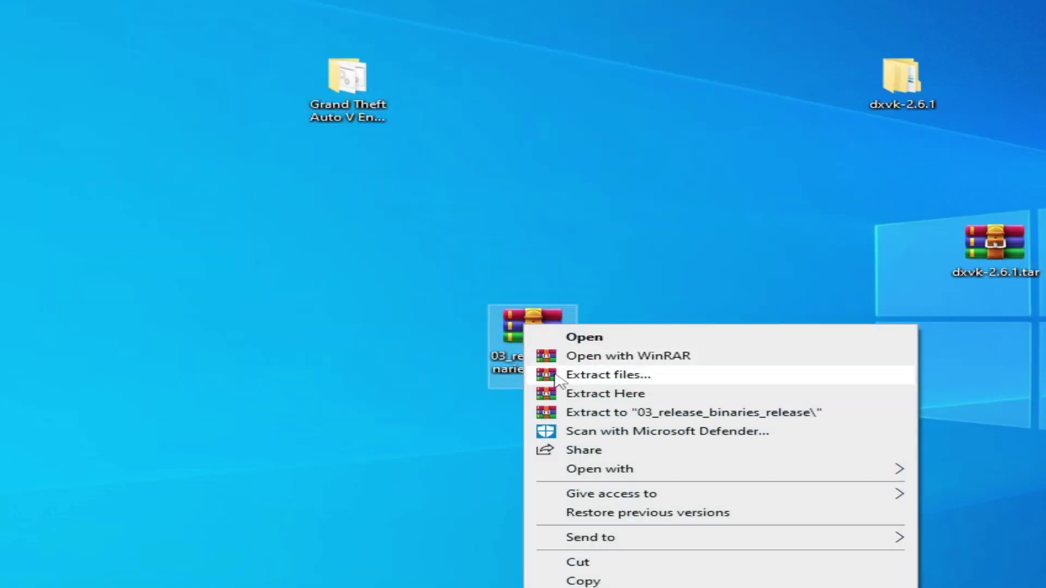
left_click(583, 414)
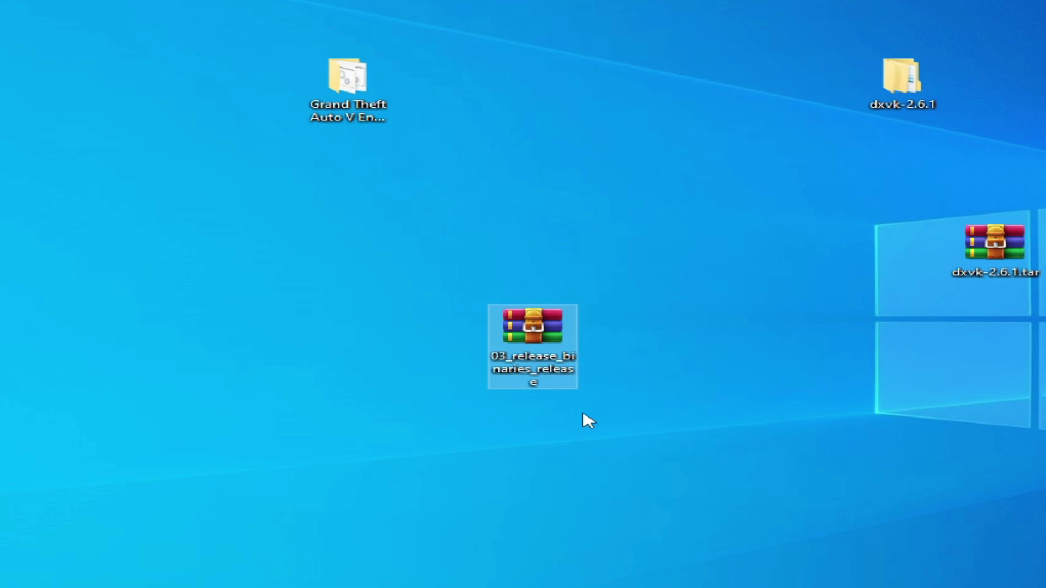
left_click_drag(560, 254, 705, 235)
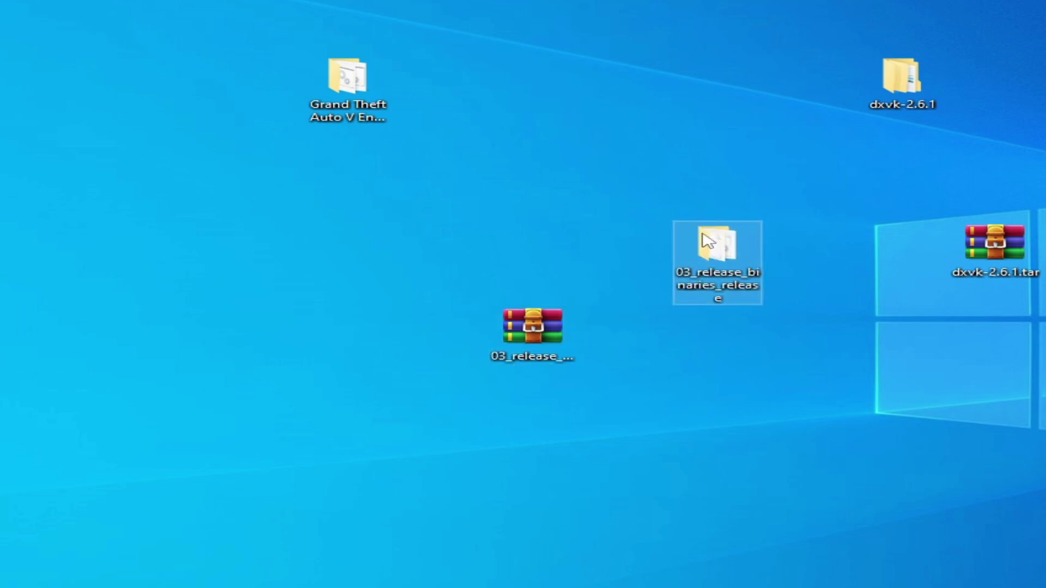
Move d3d12.dll from the 03_release_binaries_release folder into the Grand Theft Auto V Enhanced folder, replacing the existing file, and return to the desktop.
double_click(706, 241)
left_click_drag(635, 206, 1040, 191)
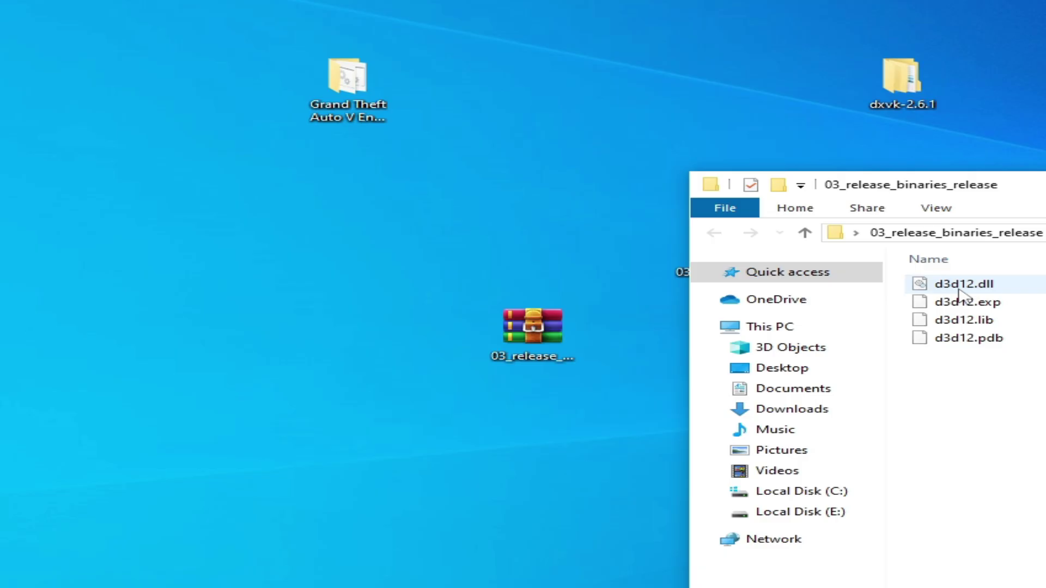
double_click(357, 109)
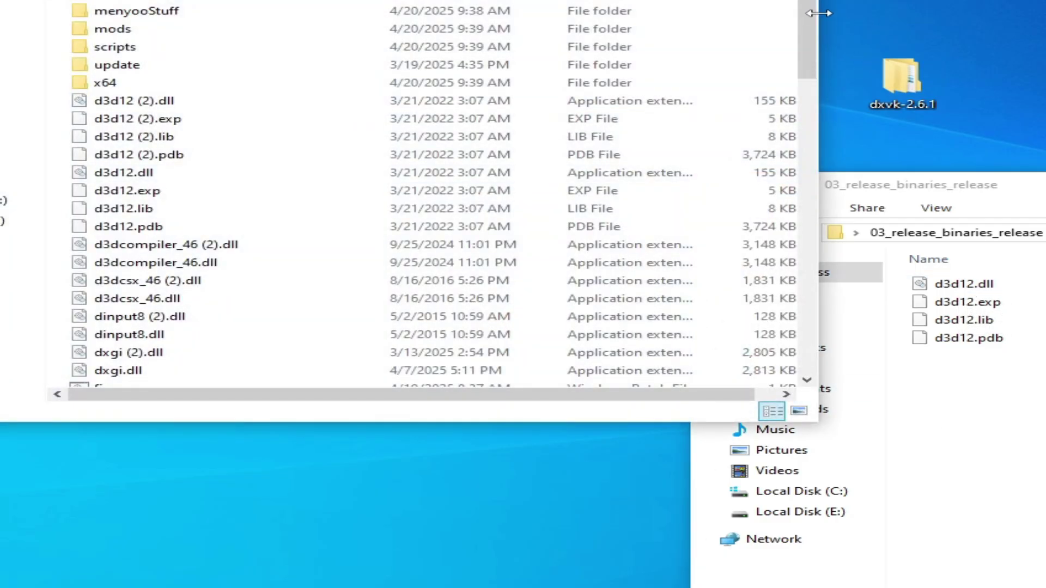
left_click_drag(975, 280, 482, 250)
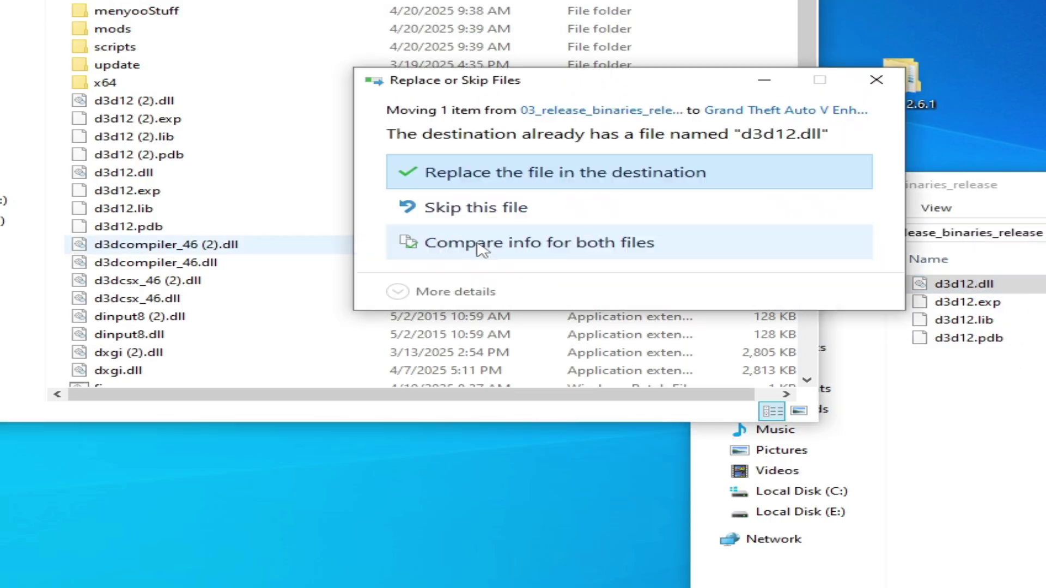
left_click(483, 173)
key("super+d")
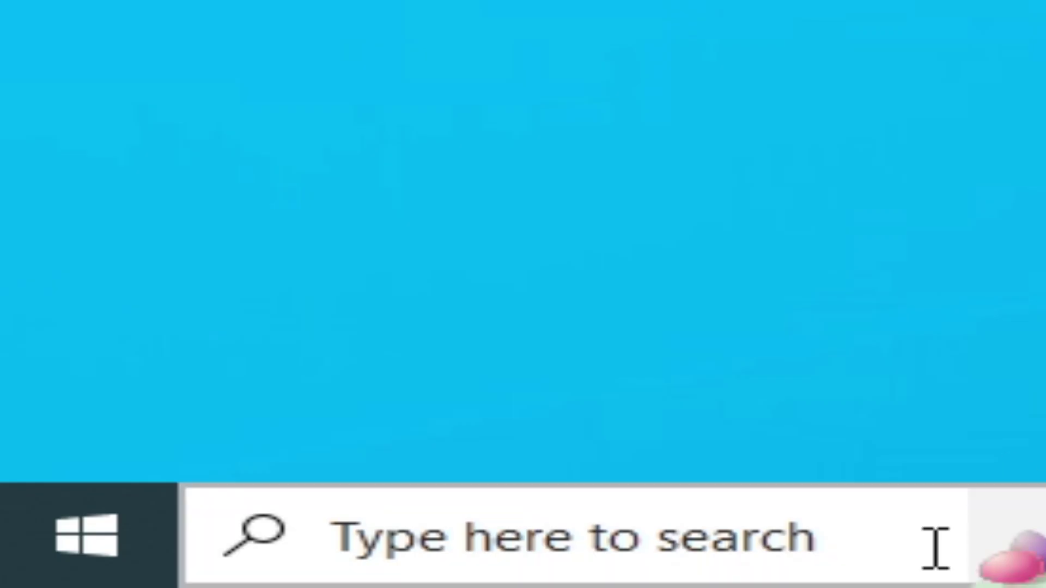
Search Windows for "device" and open Device Manager.
left_click(836, 572)
type("devi")
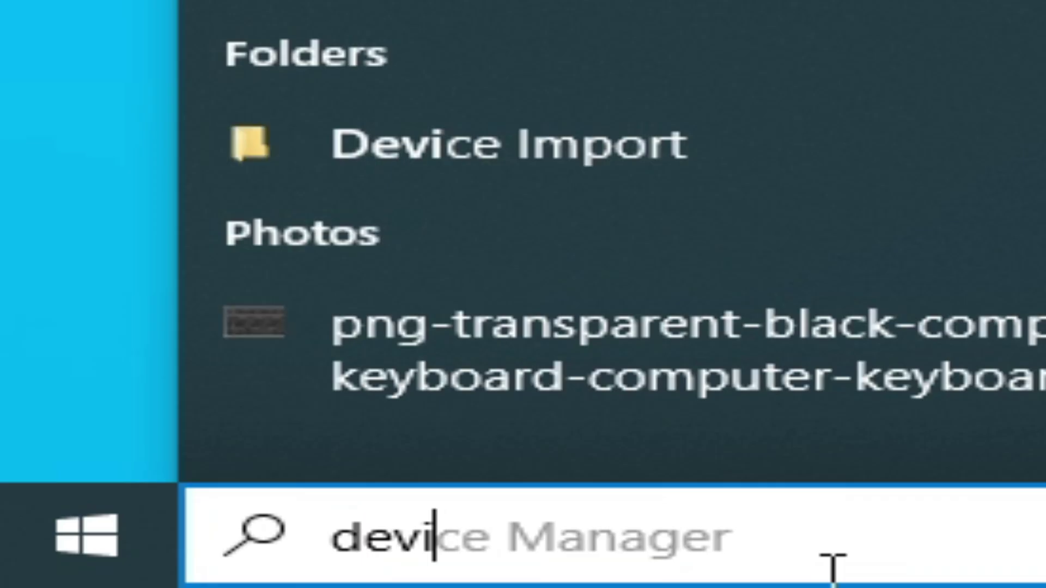
type("ce")
left_click(138, 272)
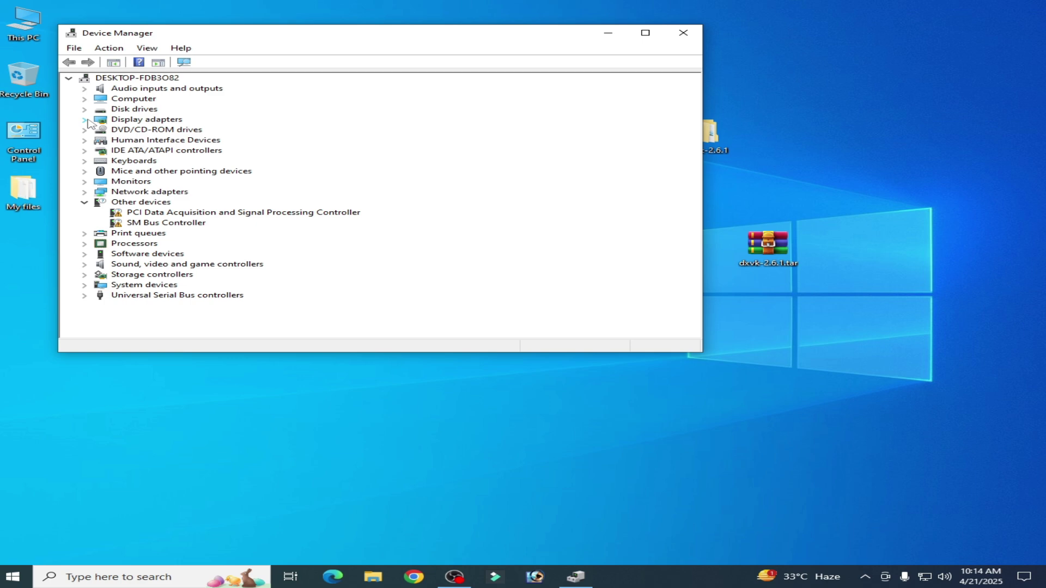
Examine the driver information in the properties of the Intel(R) HD Graphics 4400 display adapter, and close the properties.
left_click(84, 119)
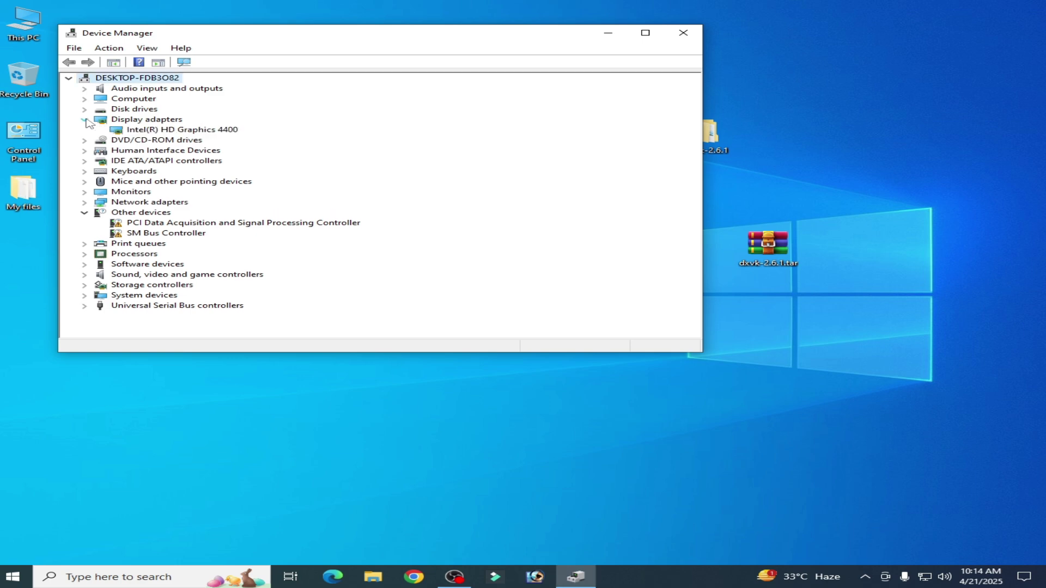
left_click(172, 131)
right_click(201, 134)
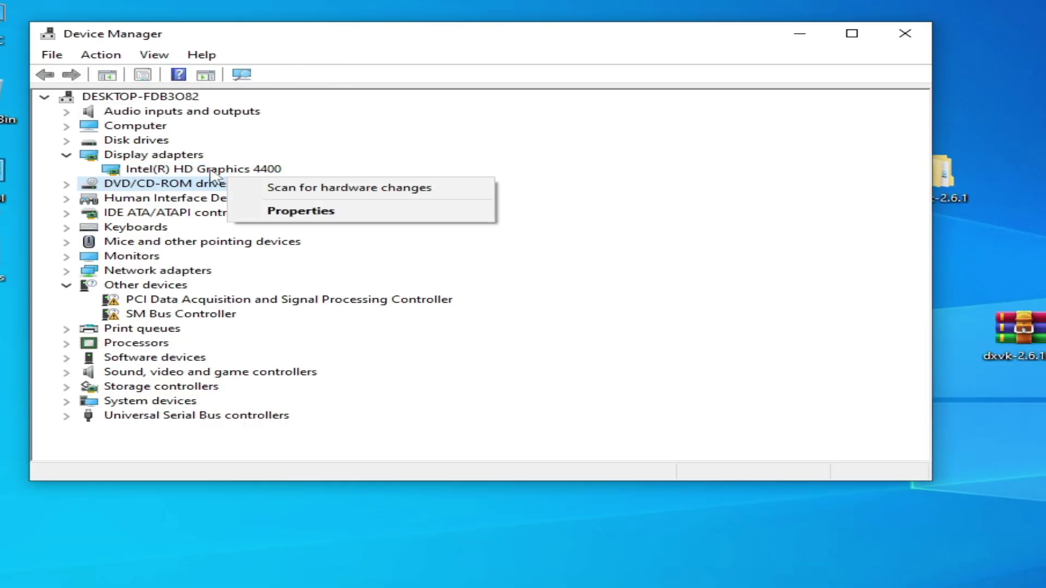
right_click(188, 130)
left_click(246, 267)
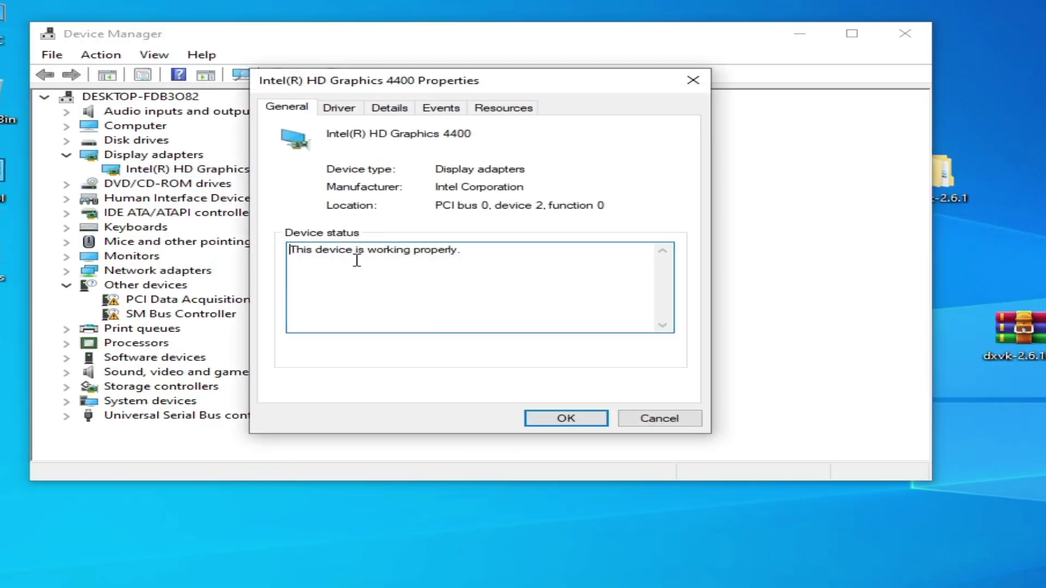
left_click(360, 108)
left_click_drag(433, 80, 420, 201)
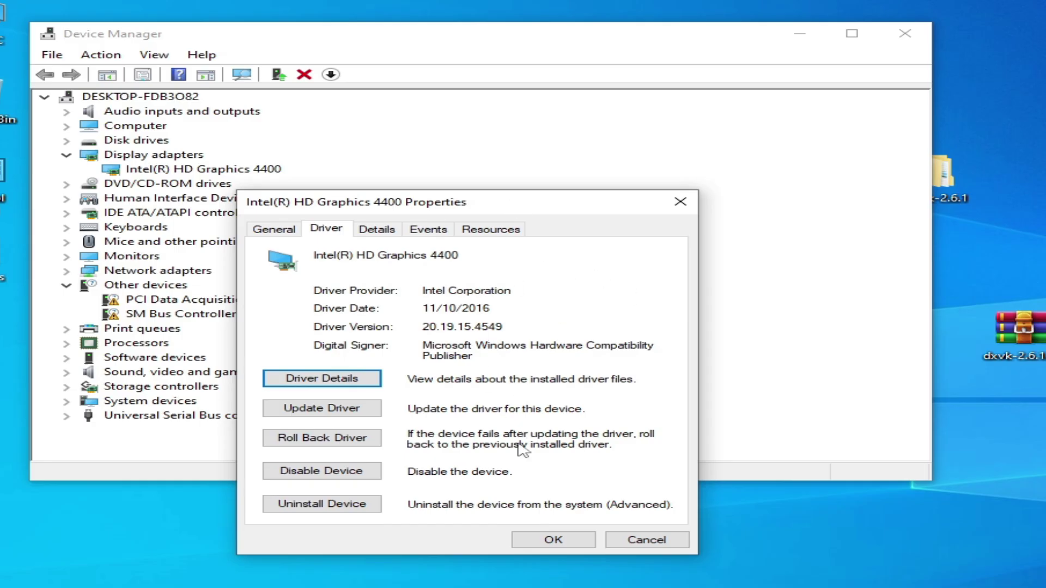
left_click(551, 540)
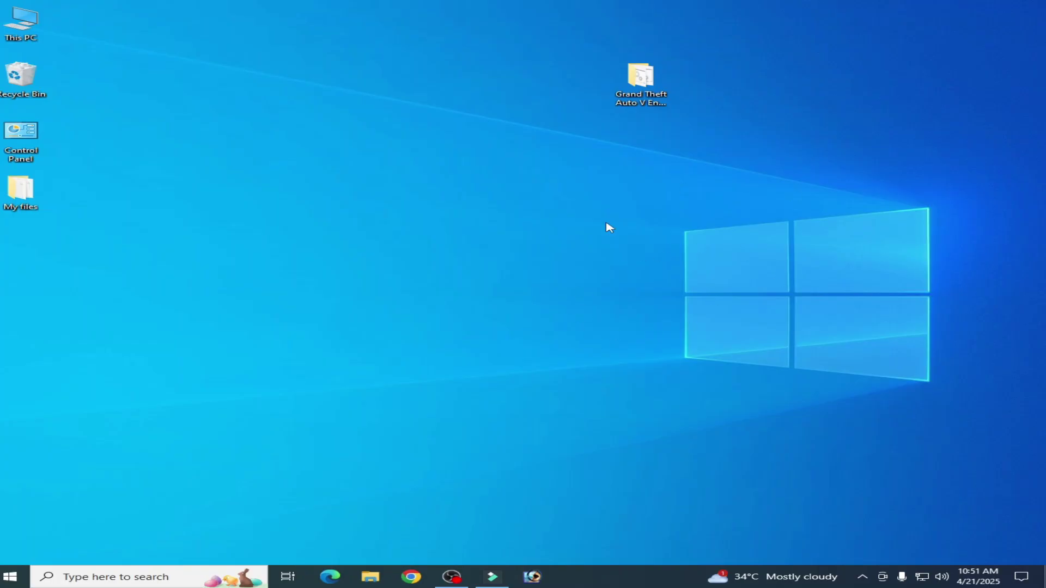
right_click(530, 229)
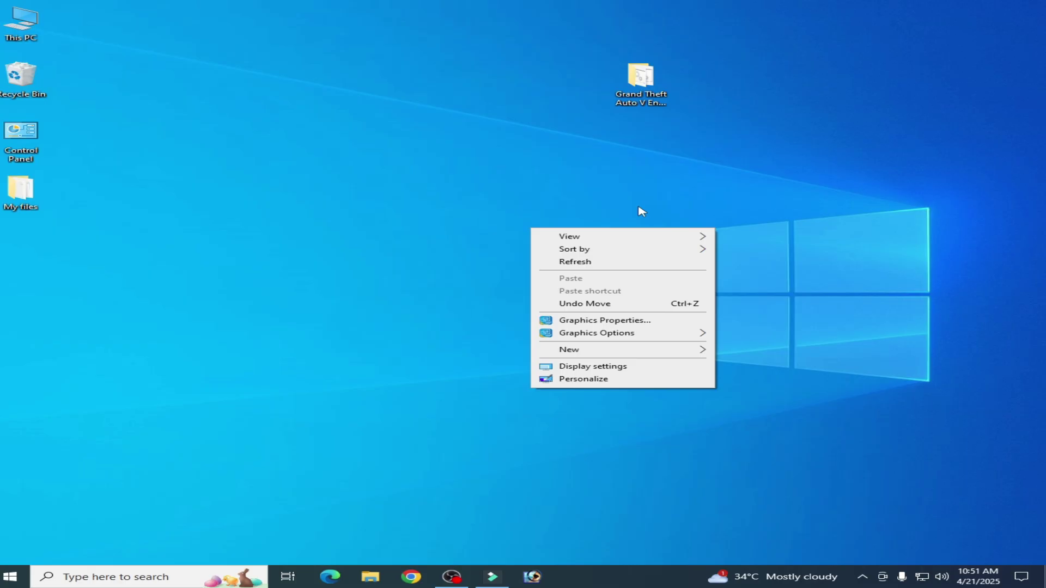
Open the Windows display settings and go to the graphics performance preference page.
left_click(617, 368)
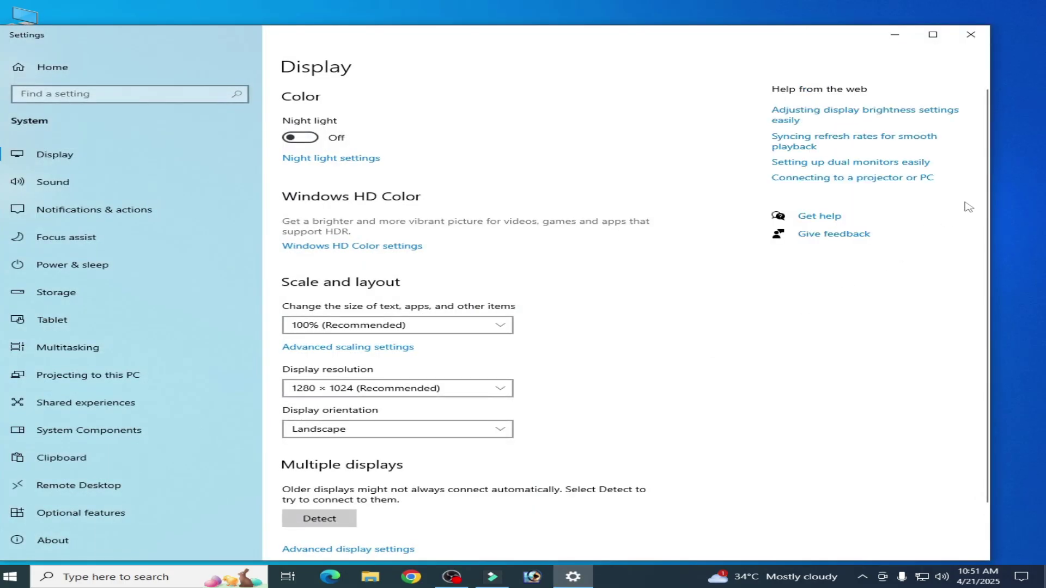
scroll(990, 246, "down", 2)
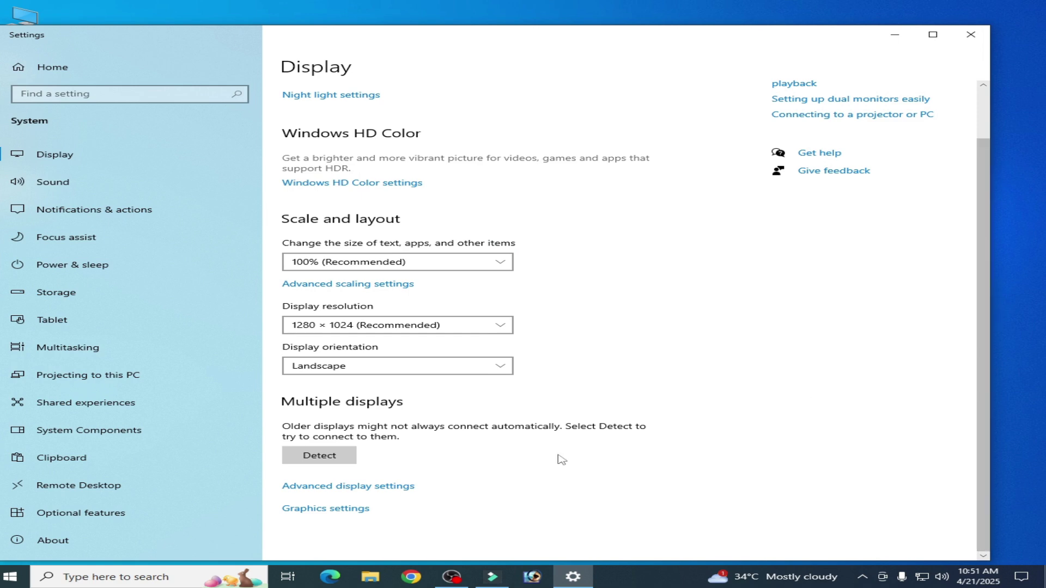
left_click(329, 509)
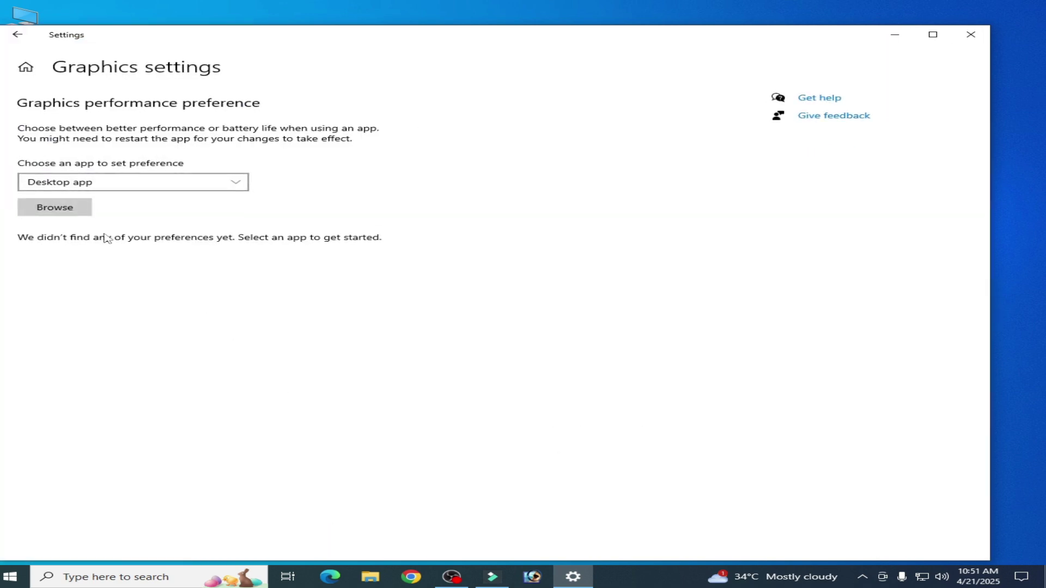
Add PlayGTAV.exe from the desktop's Grand Theft Auto V Enhanced folder as a desktop app in the graphics performance preferences.
left_click(74, 217)
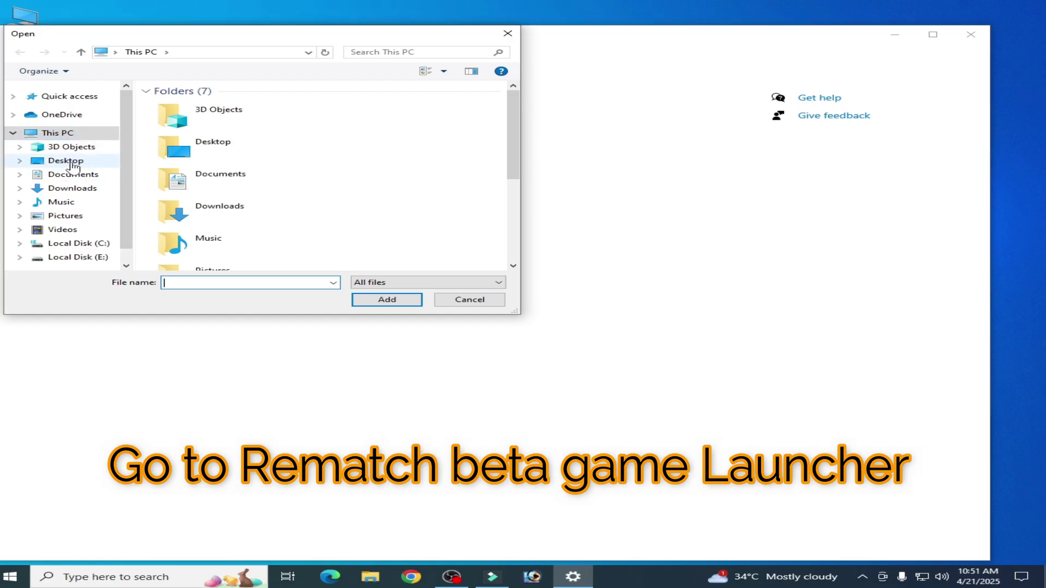
left_click(74, 162)
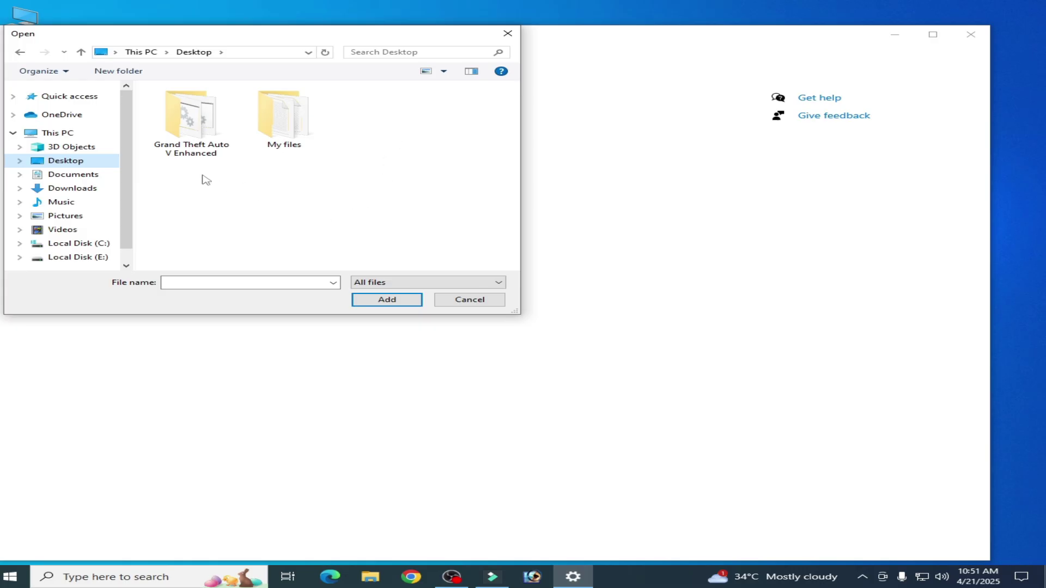
double_click(190, 125)
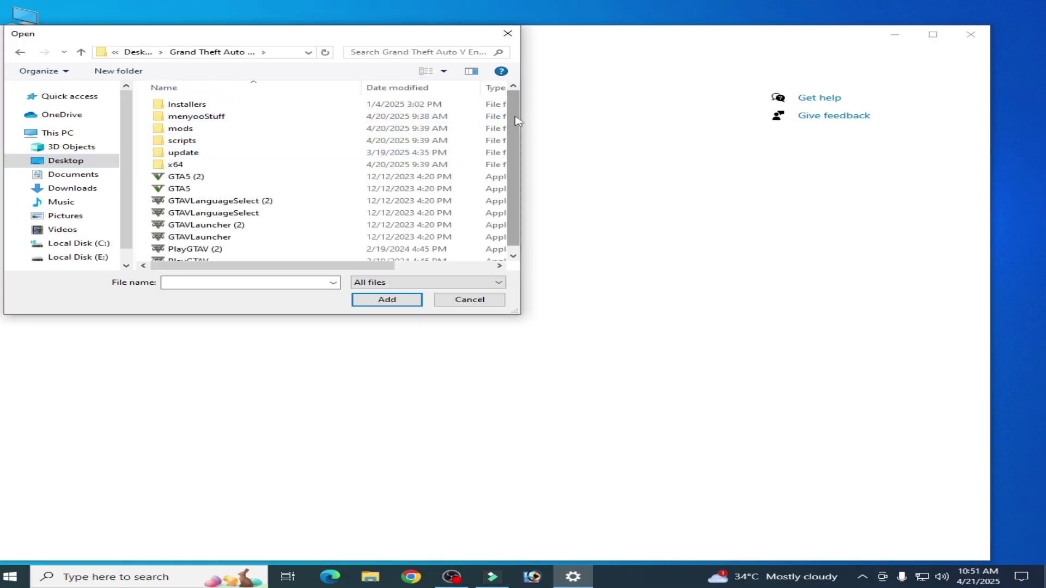
left_click_drag(516, 120, 522, 205)
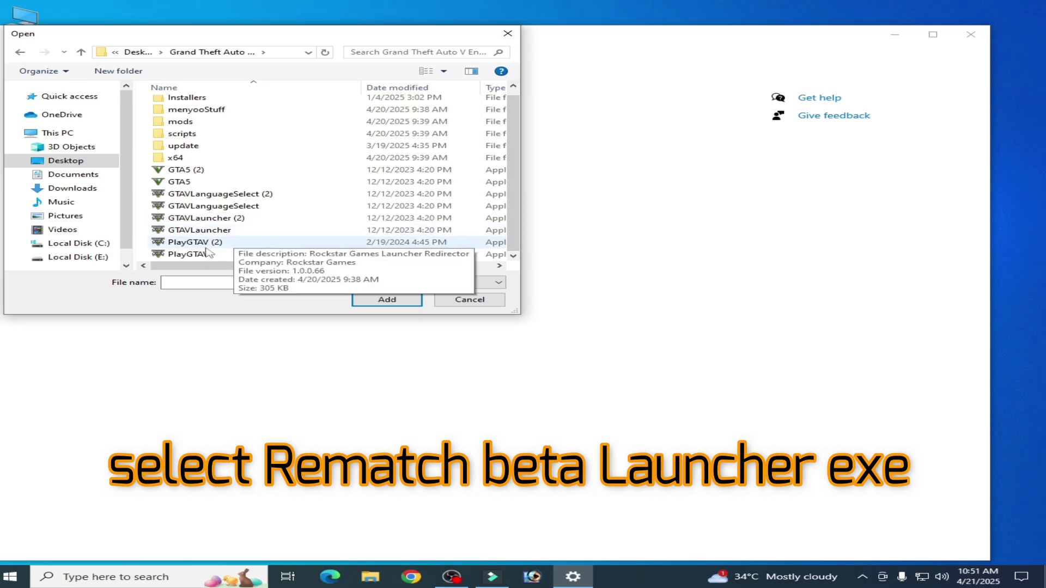
double_click(188, 255)
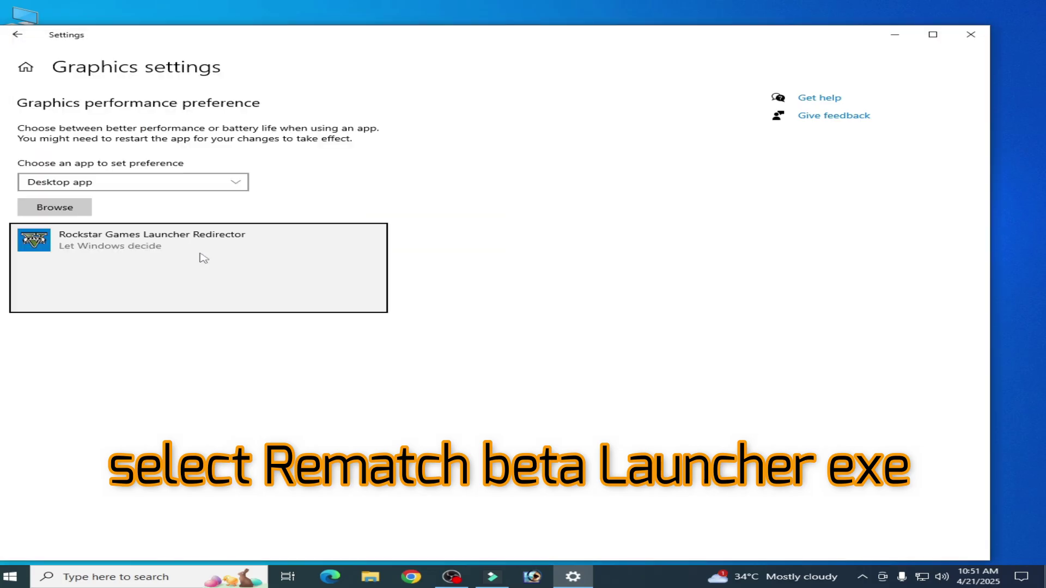
Set the Rockstar Games Launcher Redirector's graphics preference to High performance, save it, and close Settings.
left_click(201, 256)
left_click(269, 300)
left_click(353, 319)
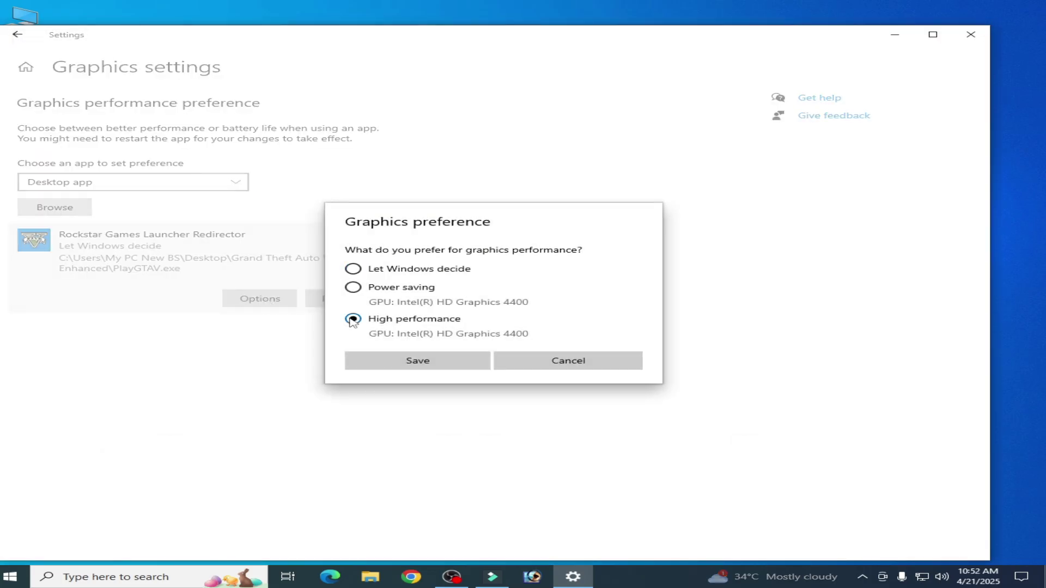
left_click(464, 366)
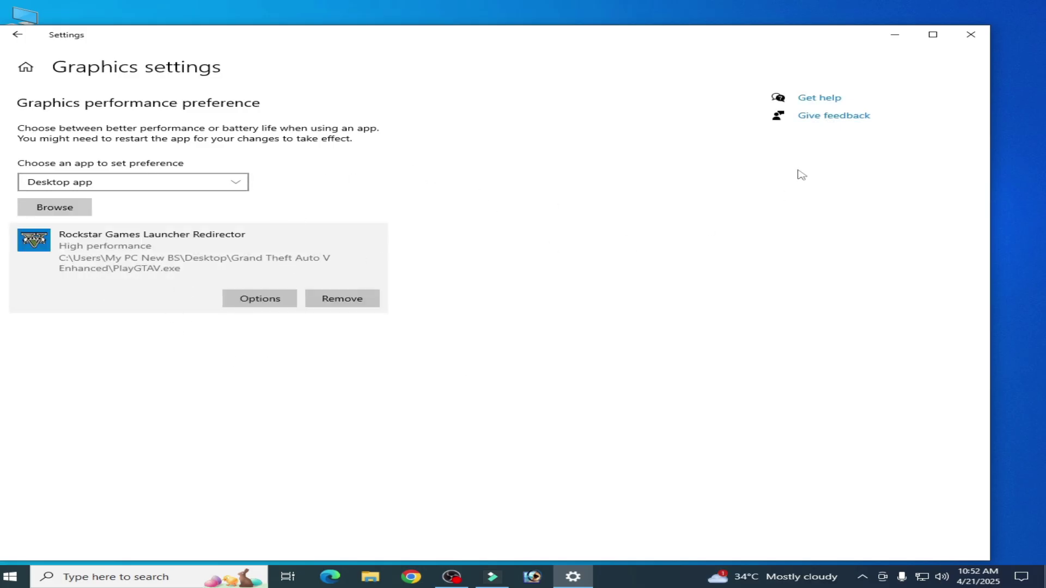
left_click(970, 35)
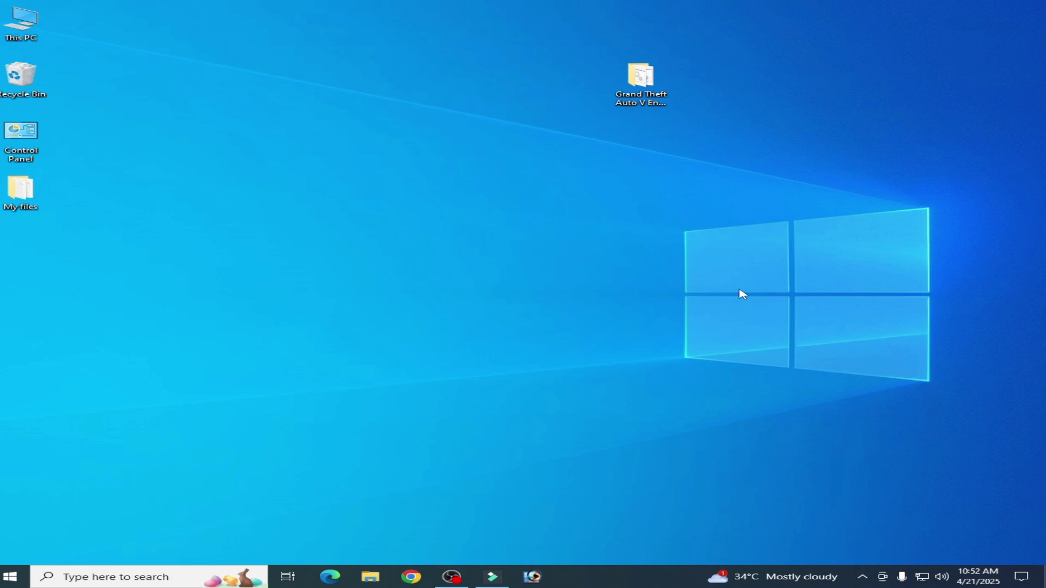